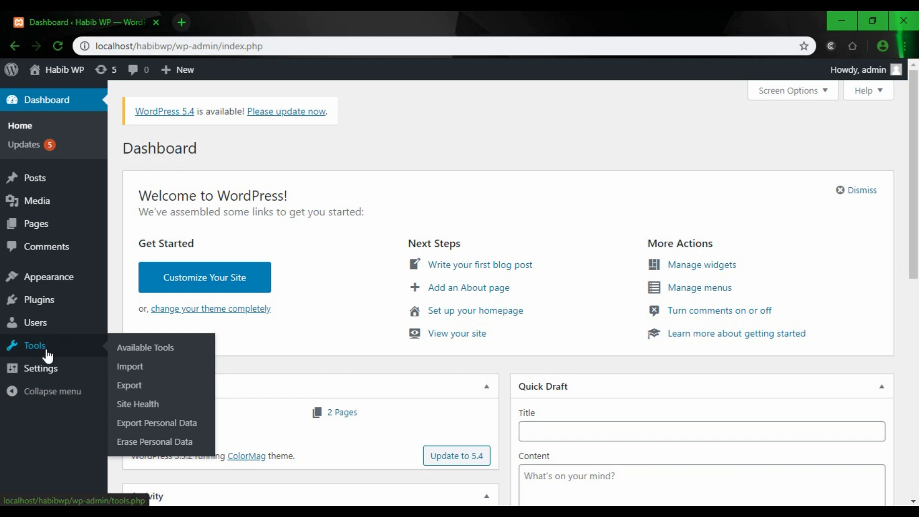
Open the content export page and the Import page, and look through the importers down to the WordPress one
{"action": "left_click", "coordinate": [145, 355]}
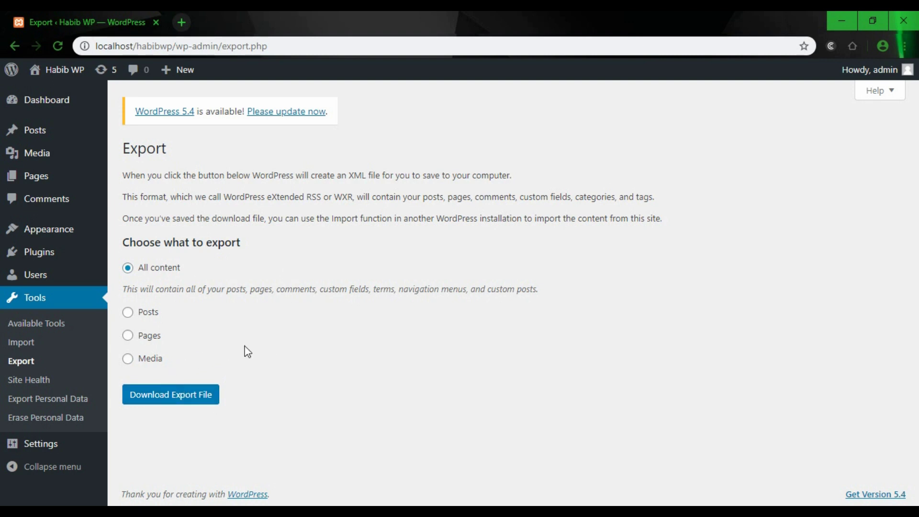
{"action": "left_click", "coordinate": [29, 343]}
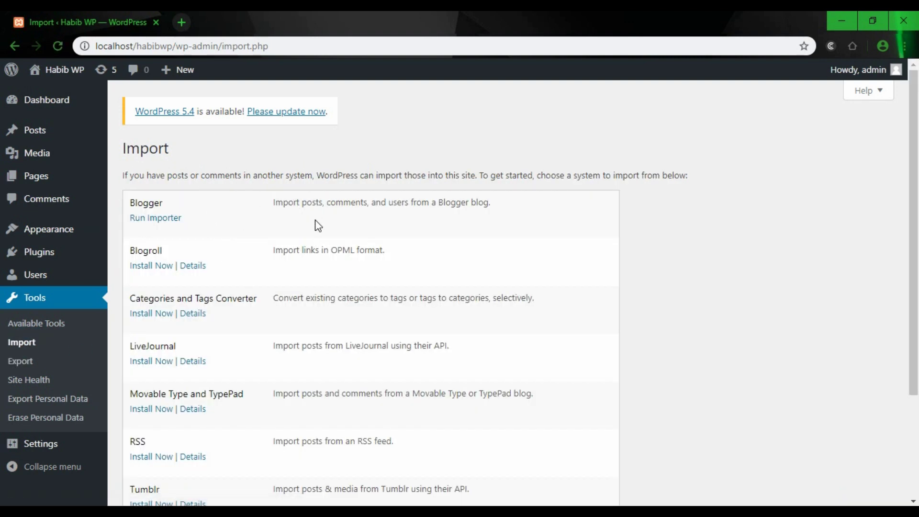
{"action": "scroll", "coordinate": [315, 216], "scroll_direction": "down", "scroll_amount": 3}
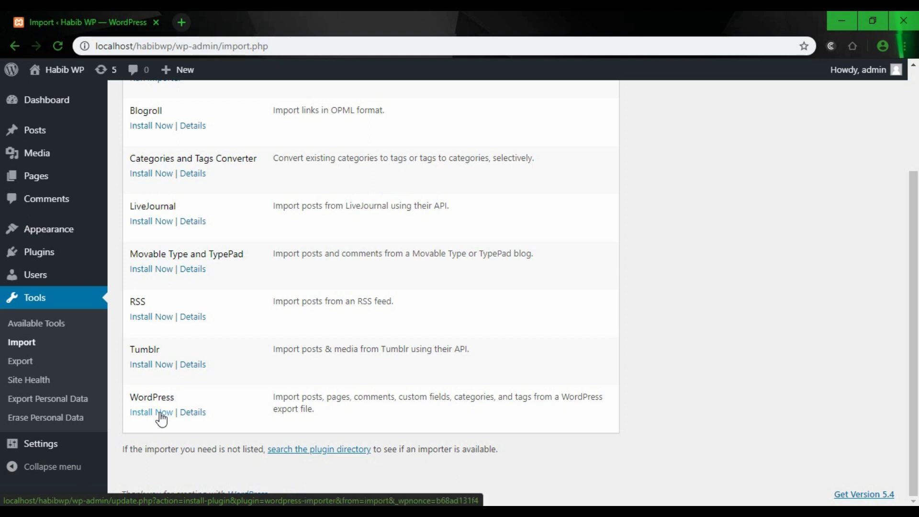
{"action": "scroll", "coordinate": [160, 420], "scroll_direction": "up", "scroll_amount": 3}
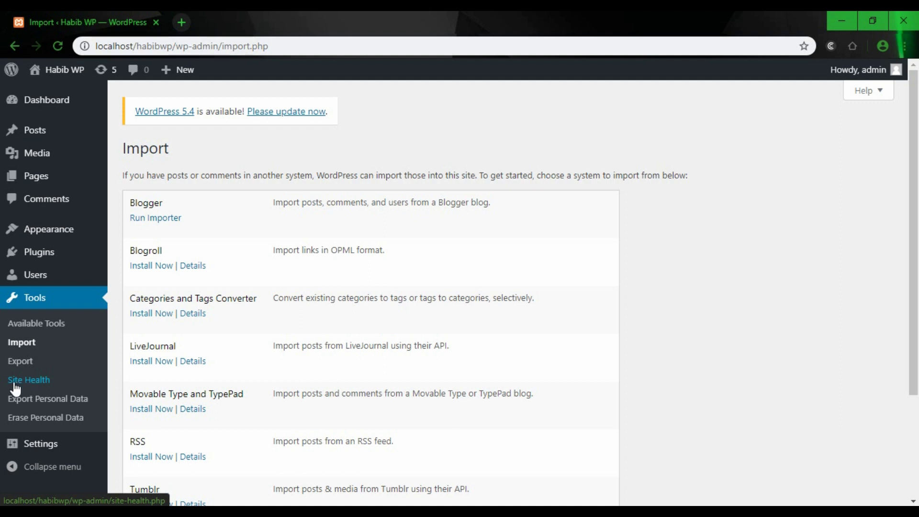
Open Site Health and examine the status page, including its overall rating and the list of recommended improvements
{"action": "left_click", "coordinate": [32, 381]}
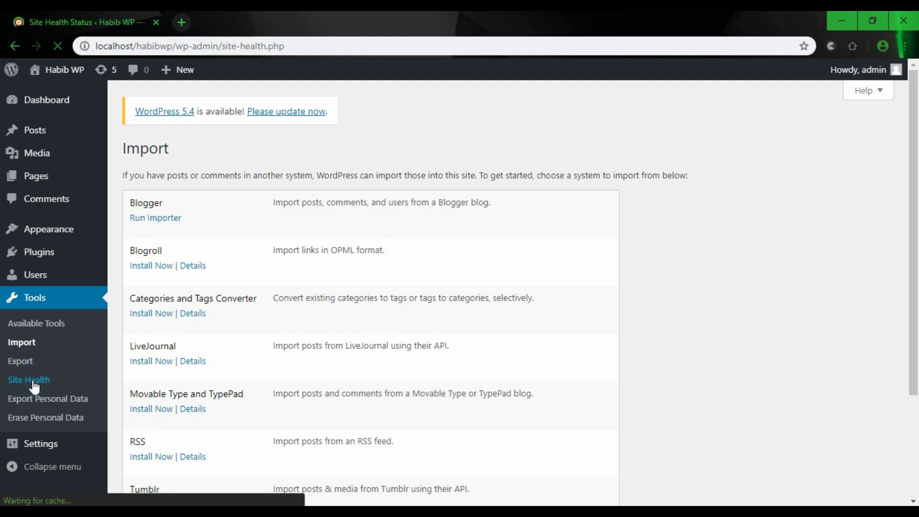
{"action": "scroll", "coordinate": [558, 343], "scroll_direction": "down", "scroll_amount": 3}
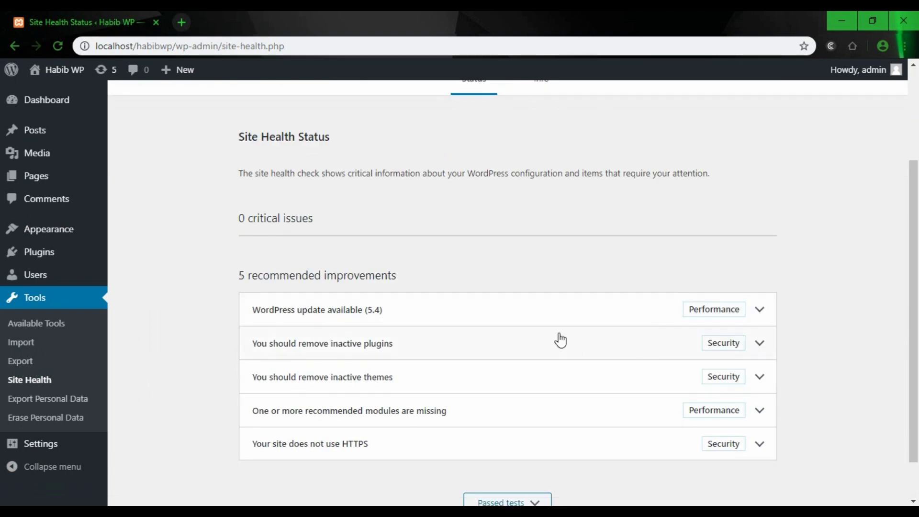
{"action": "scroll", "coordinate": [507, 365], "scroll_direction": "up", "scroll_amount": 3}
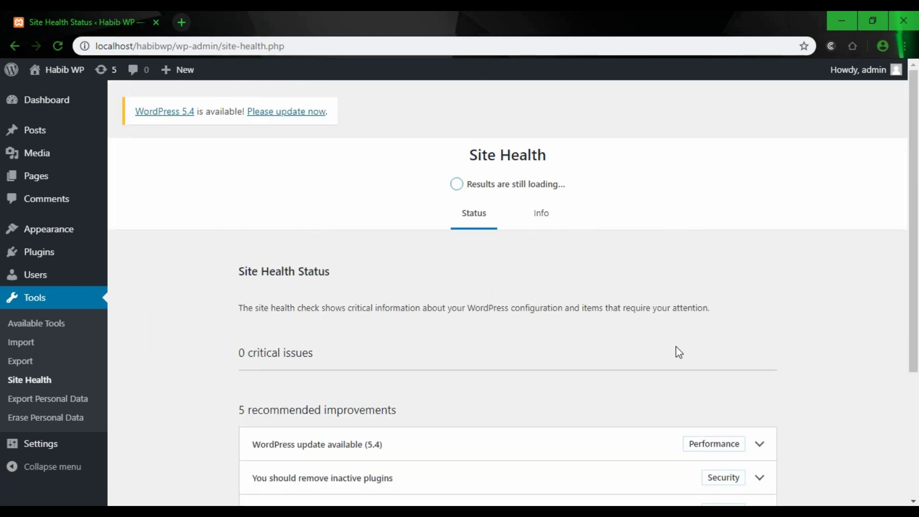
{"action": "scroll", "coordinate": [698, 274], "scroll_direction": "down", "scroll_amount": 3}
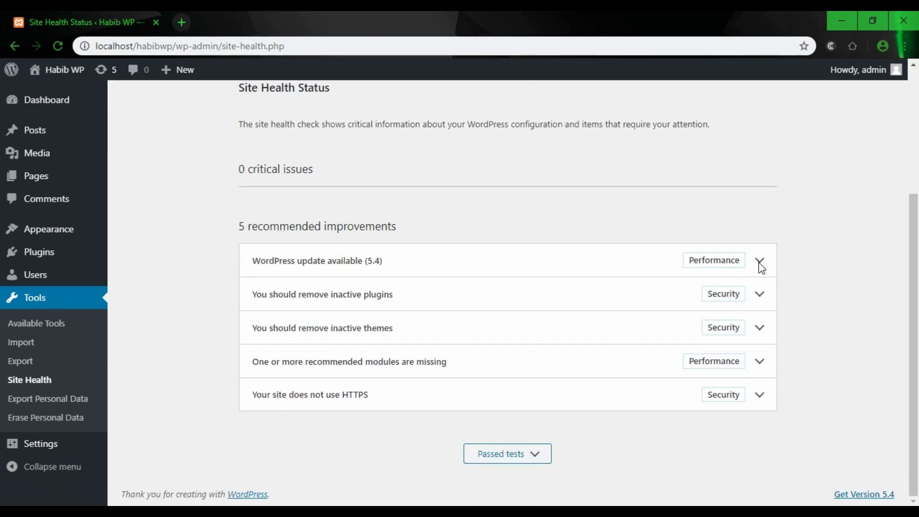
{"action": "scroll", "coordinate": [706, 281], "scroll_direction": "up", "scroll_amount": 1}
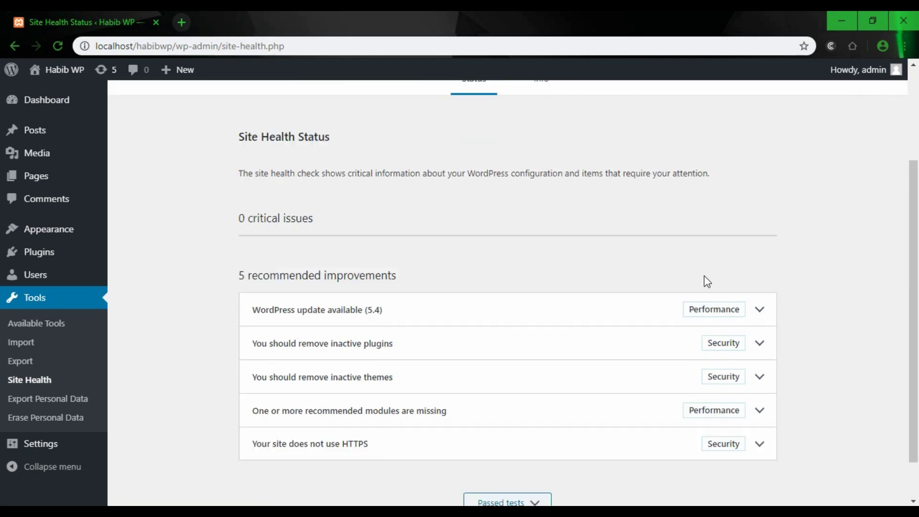
{"action": "scroll", "coordinate": [719, 373], "scroll_direction": "down", "scroll_amount": 2}
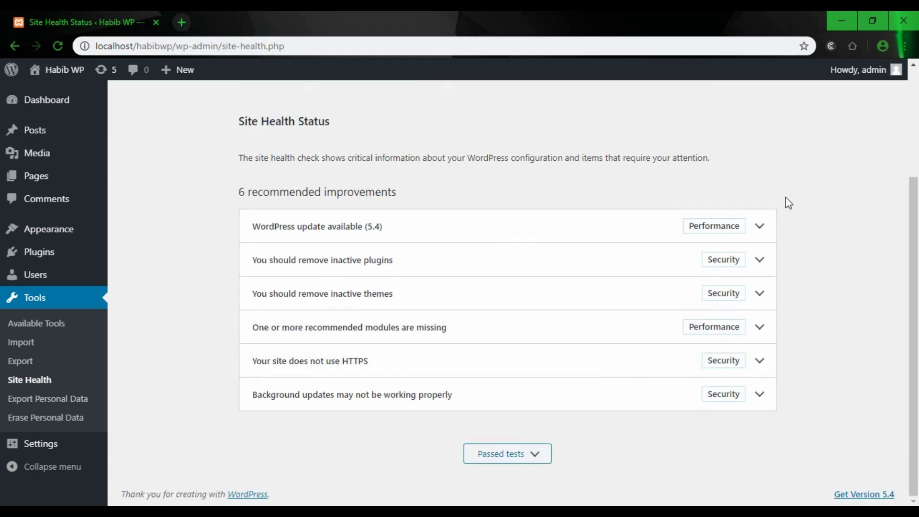
{"action": "scroll", "coordinate": [632, 393], "scroll_direction": "up", "scroll_amount": 3}
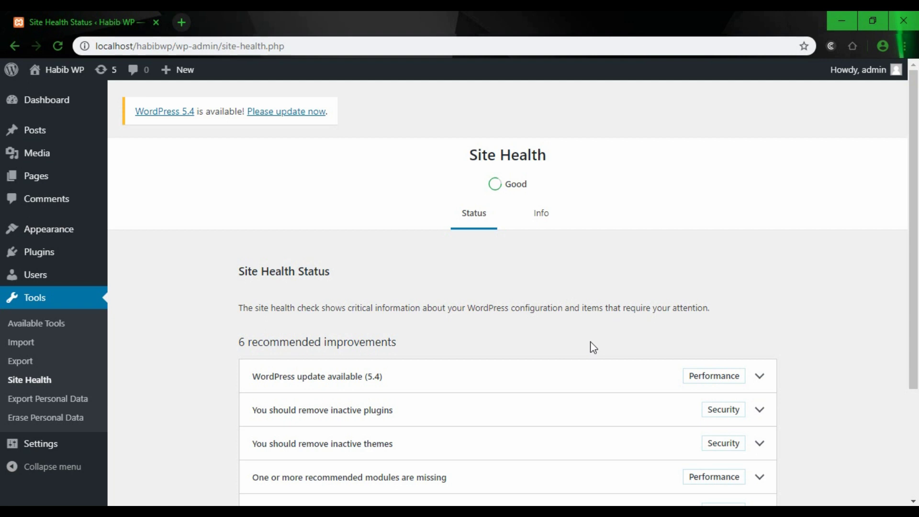
{"action": "scroll", "coordinate": [589, 328], "scroll_direction": "down", "scroll_amount": 1}
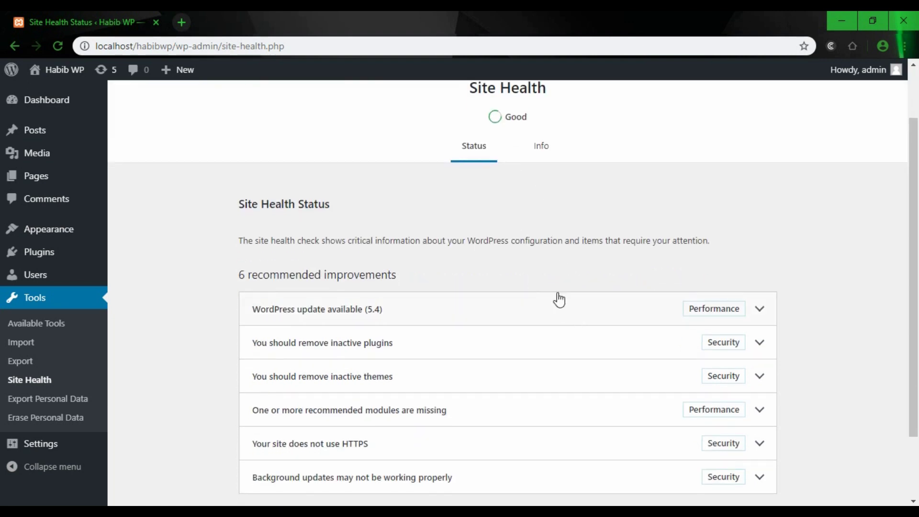
{"action": "scroll", "coordinate": [558, 299], "scroll_direction": "down", "scroll_amount": 2}
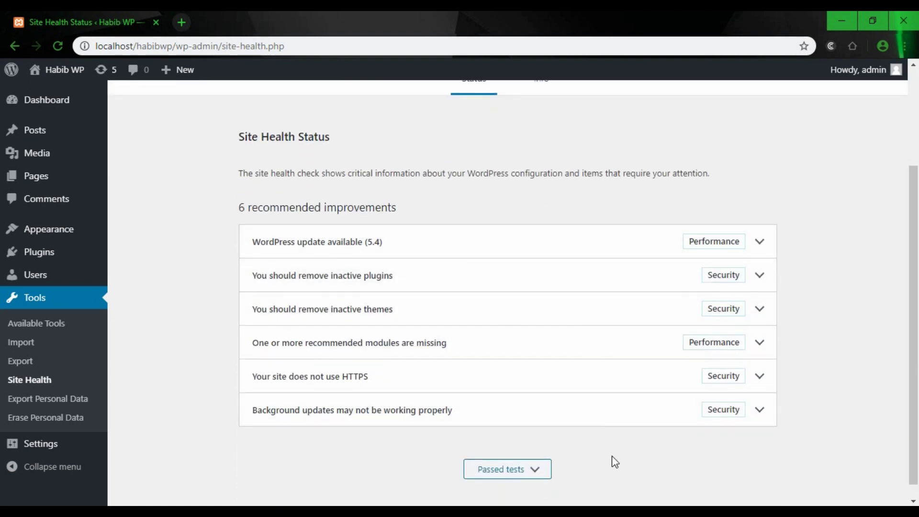
{"action": "scroll", "coordinate": [616, 462], "scroll_direction": "up", "scroll_amount": 3}
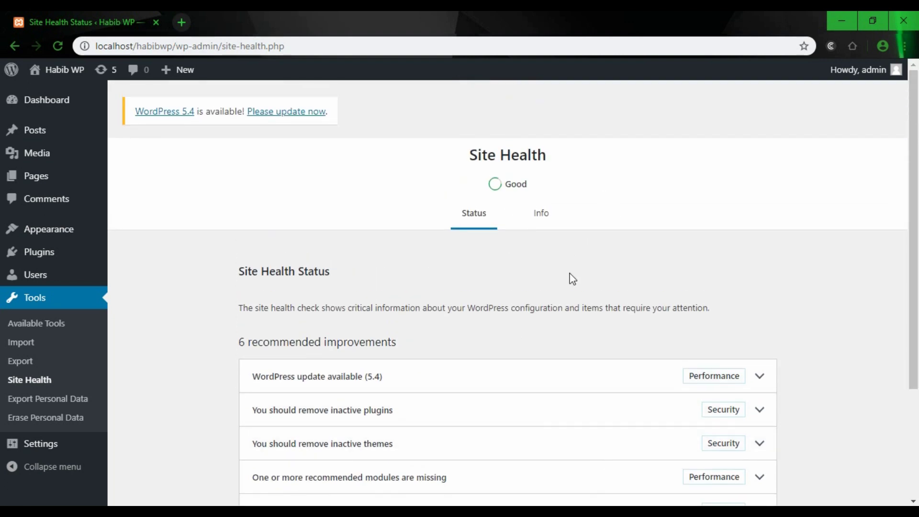
{"action": "scroll", "coordinate": [577, 335], "scroll_direction": "down", "scroll_amount": 3}
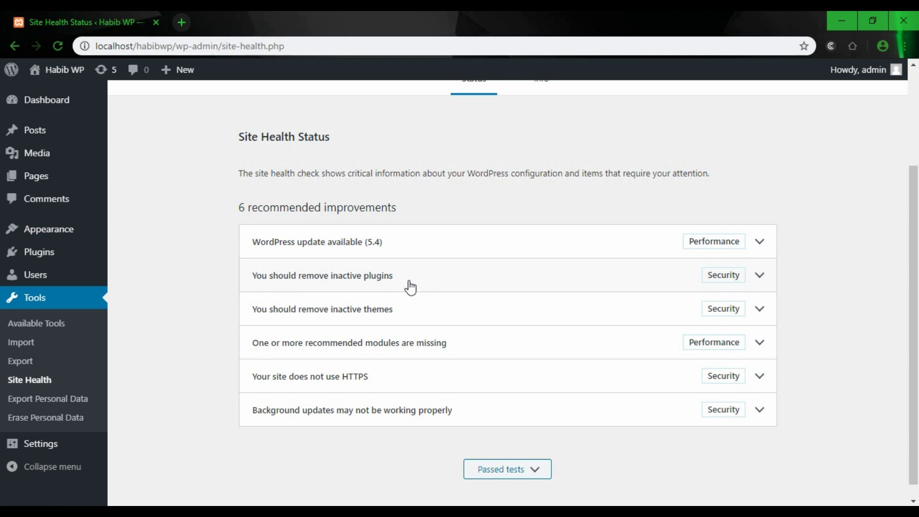
{"action": "scroll", "coordinate": [410, 287], "scroll_direction": "down", "scroll_amount": 1}
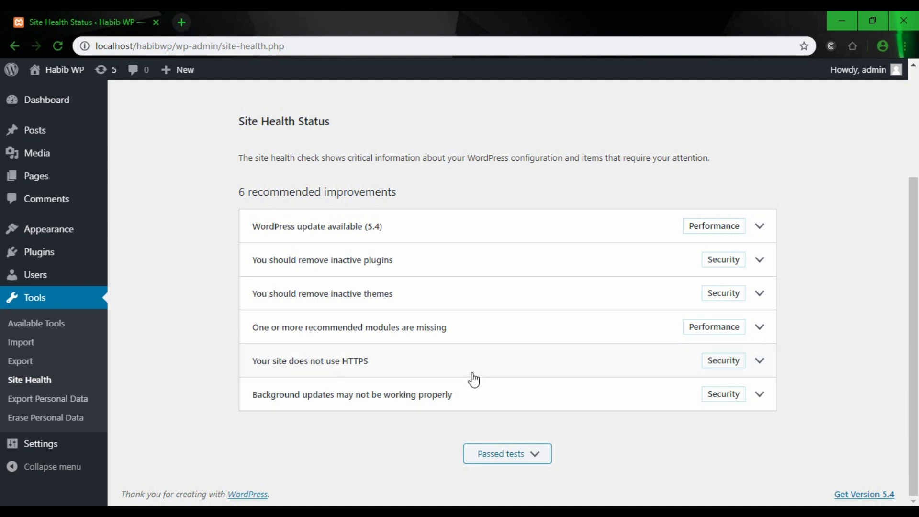
{"action": "scroll", "coordinate": [455, 426], "scroll_direction": "up", "scroll_amount": 3}
{"action": "scroll", "coordinate": [417, 421], "scroll_direction": "down", "scroll_amount": 3}
{"action": "scroll", "coordinate": [420, 459], "scroll_direction": "up", "scroll_amount": 3}
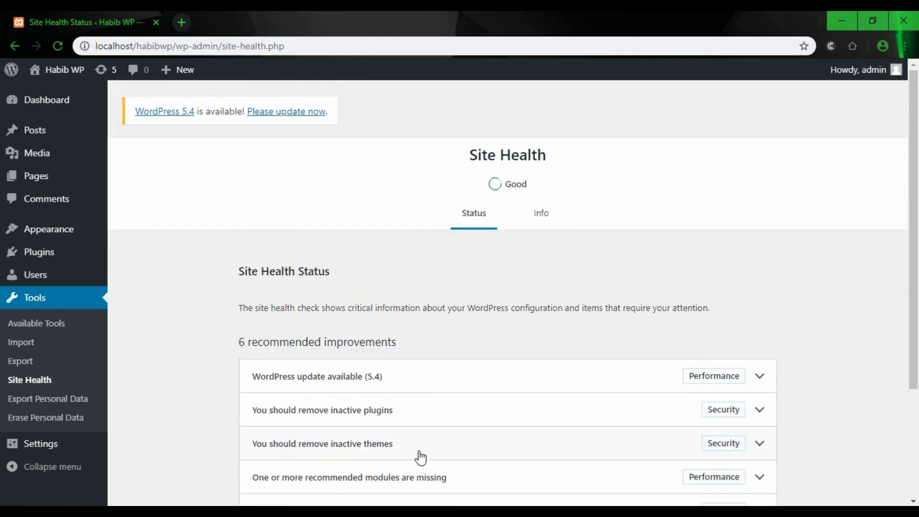
{"action": "scroll", "coordinate": [407, 359], "scroll_direction": "down", "scroll_amount": 3}
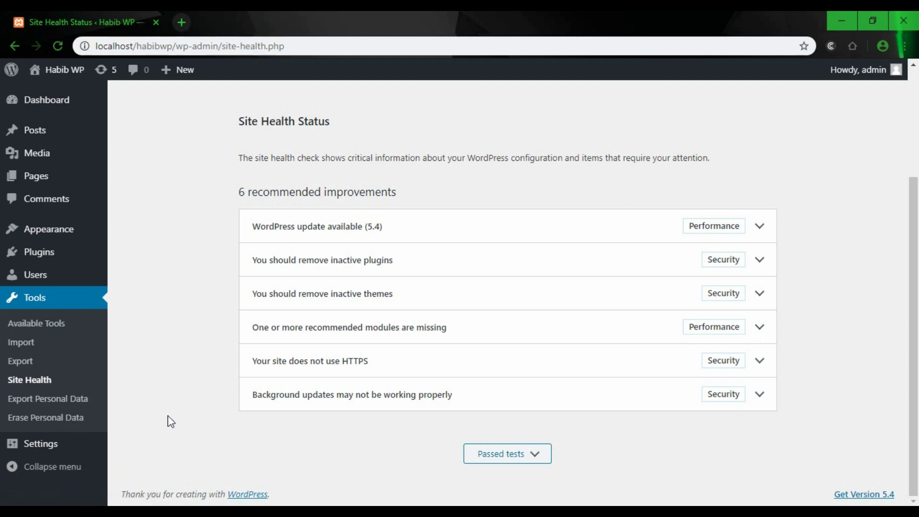
Open the General settings and review the site title, tagline, site addresses, administration email and membership option
{"action": "mouse_move", "coordinate": [55, 445]}
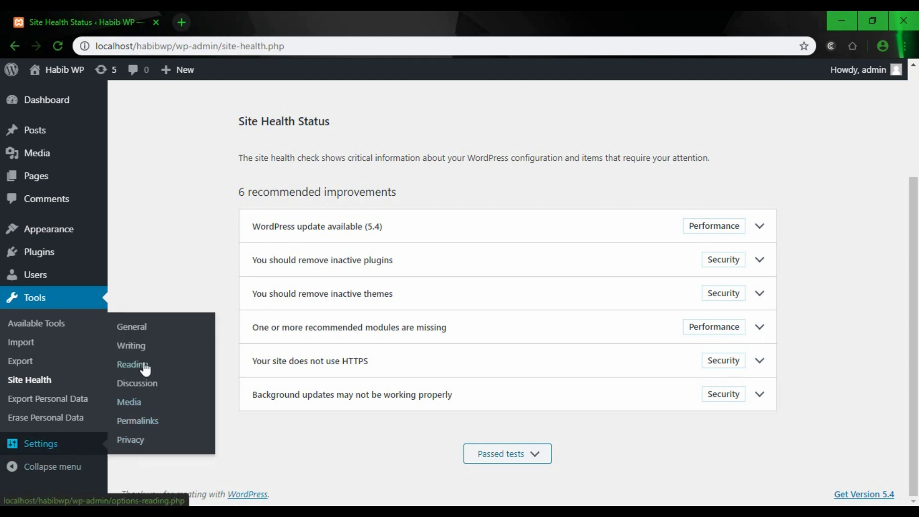
{"action": "left_click", "coordinate": [132, 330]}
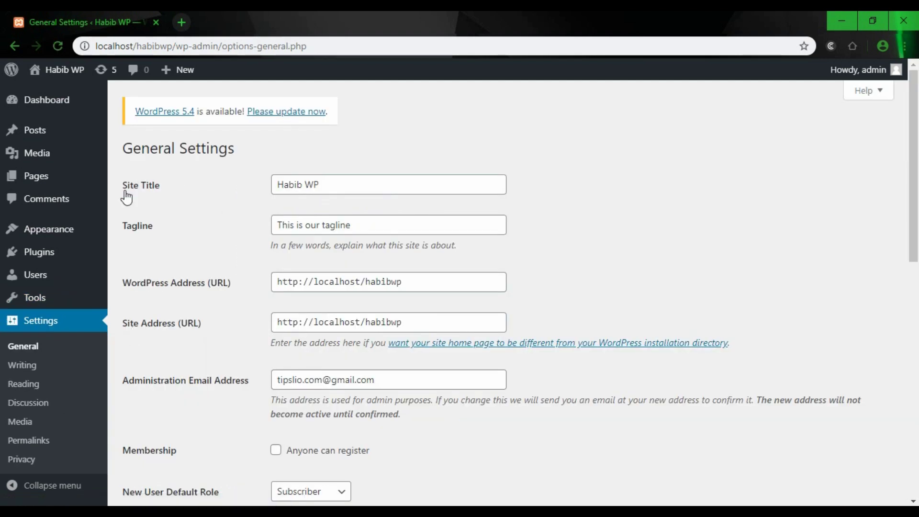
{"action": "left_click", "coordinate": [355, 185]}
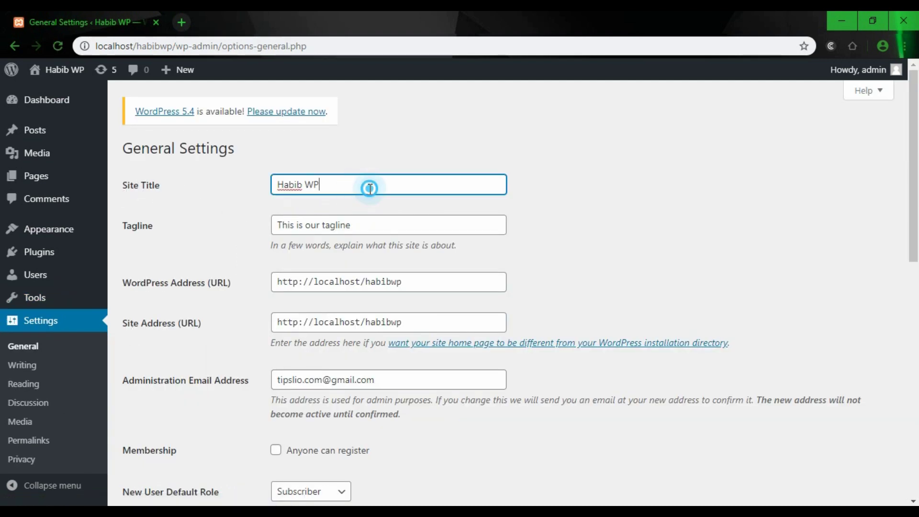
{"action": "left_click_drag", "start_coordinate": [368, 187], "coordinate": [267, 191]}
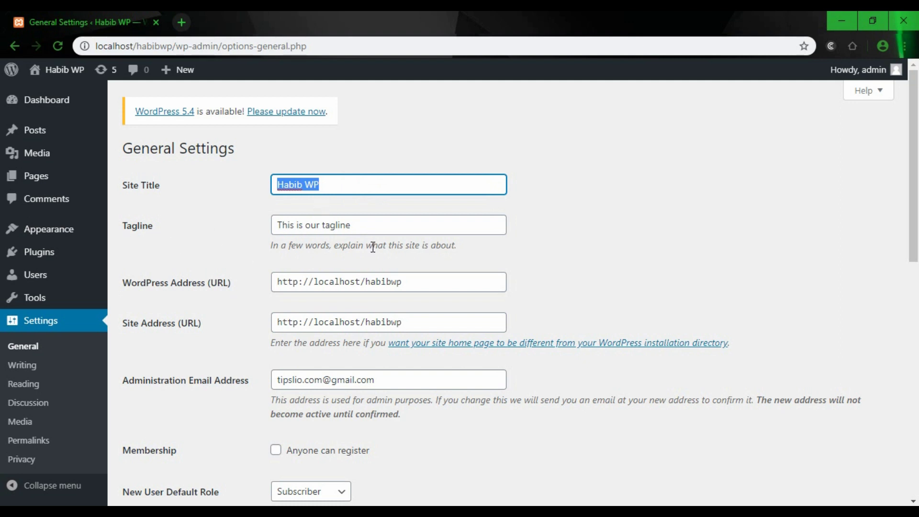
{"action": "left_click", "coordinate": [372, 224]}
{"action": "scroll", "coordinate": [380, 226], "scroll_direction": "down", "scroll_amount": 3}
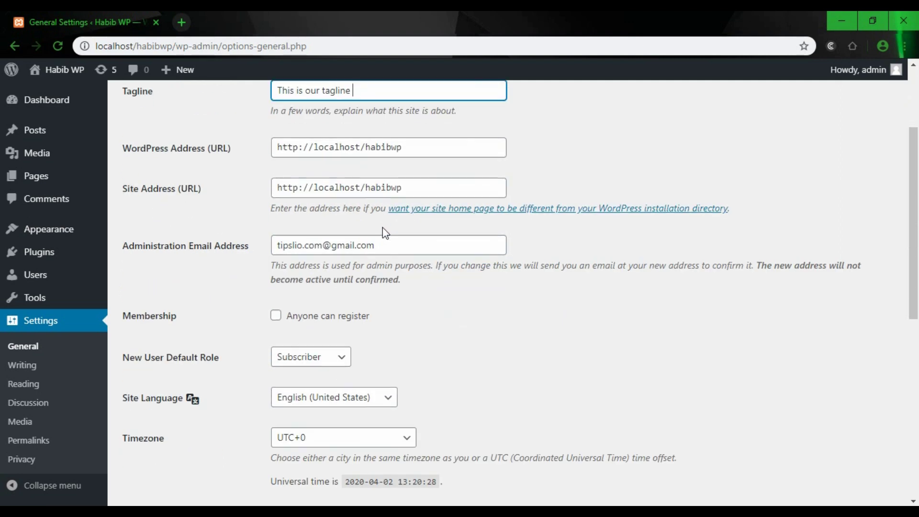
{"action": "scroll", "coordinate": [179, 234], "scroll_direction": "down", "scroll_amount": 3}
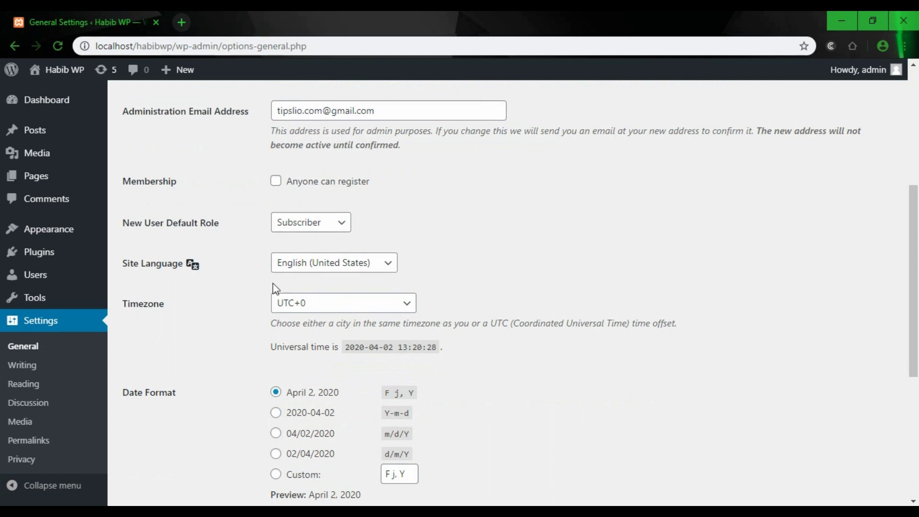
{"action": "scroll", "coordinate": [247, 279], "scroll_direction": "up", "scroll_amount": 6}
{"action": "scroll", "coordinate": [247, 279], "scroll_direction": "down", "scroll_amount": 3}
{"action": "scroll", "coordinate": [259, 297], "scroll_direction": "up", "scroll_amount": 3}
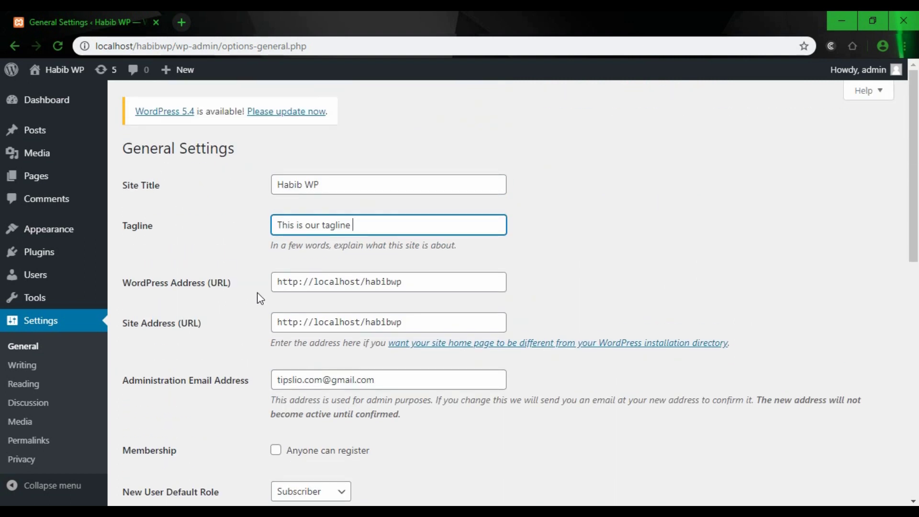
{"action": "scroll", "coordinate": [262, 296], "scroll_direction": "down", "scroll_amount": 4}
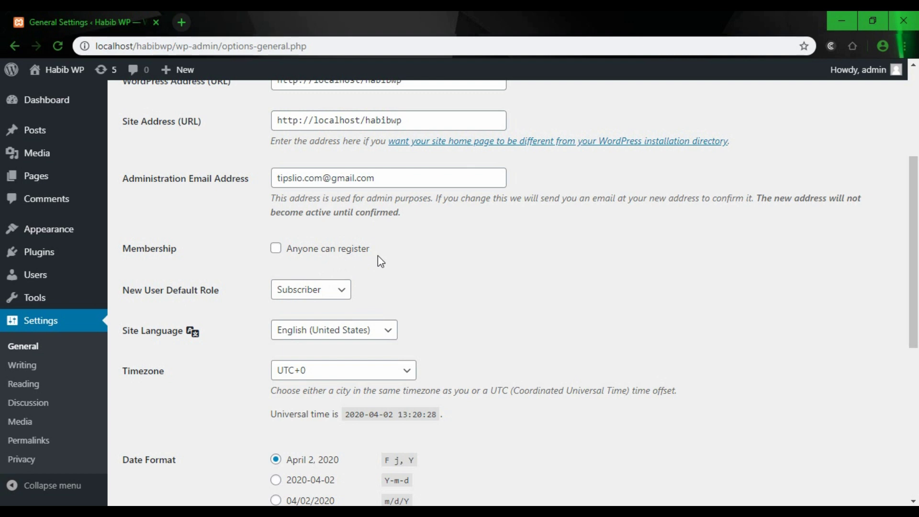
{"action": "scroll", "coordinate": [319, 266], "scroll_direction": "down", "scroll_amount": 1}
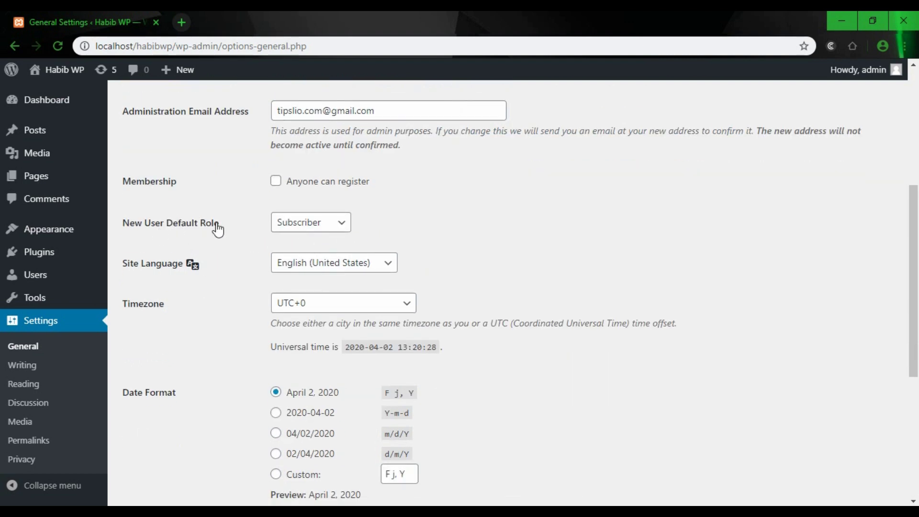
View the available default roles for new users and review the language, timezone, date format, time format and week start settings
{"action": "left_click", "coordinate": [344, 222]}
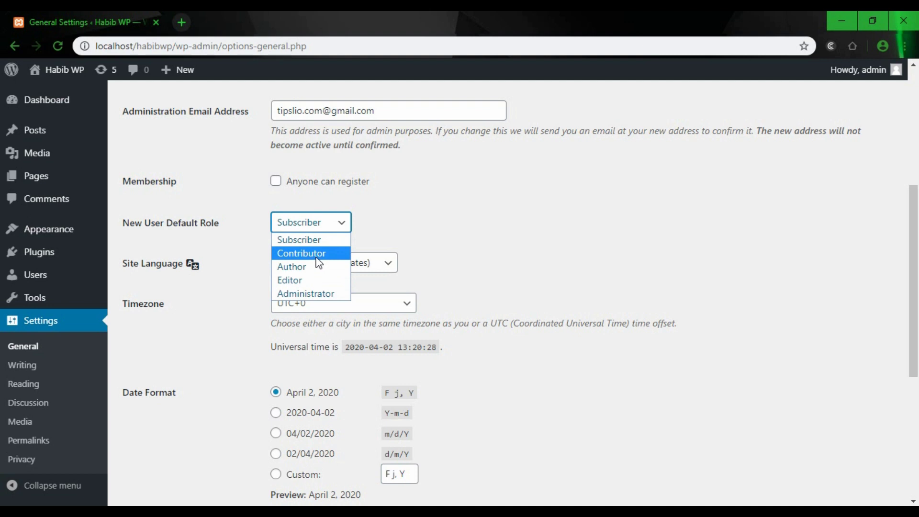
{"action": "left_click", "coordinate": [384, 238]}
{"action": "scroll", "coordinate": [476, 238], "scroll_direction": "down", "scroll_amount": 1}
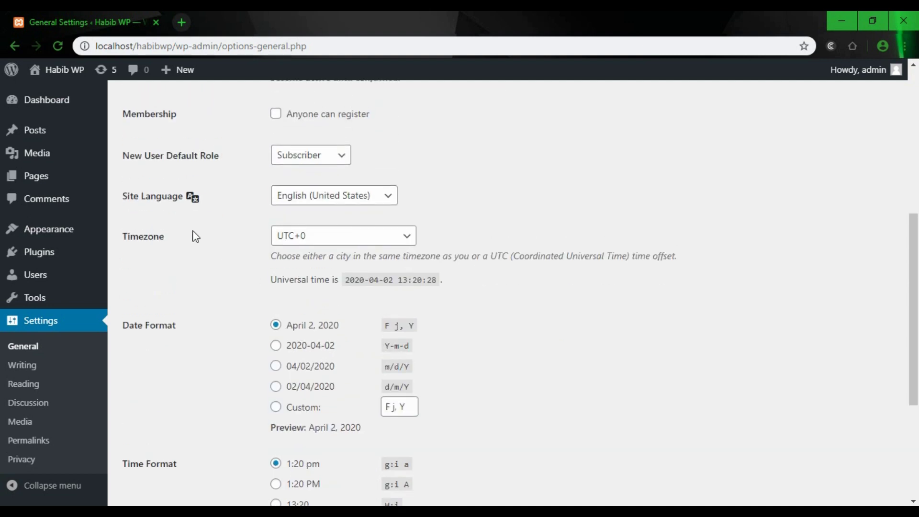
{"action": "scroll", "coordinate": [251, 236], "scroll_direction": "down", "scroll_amount": 3}
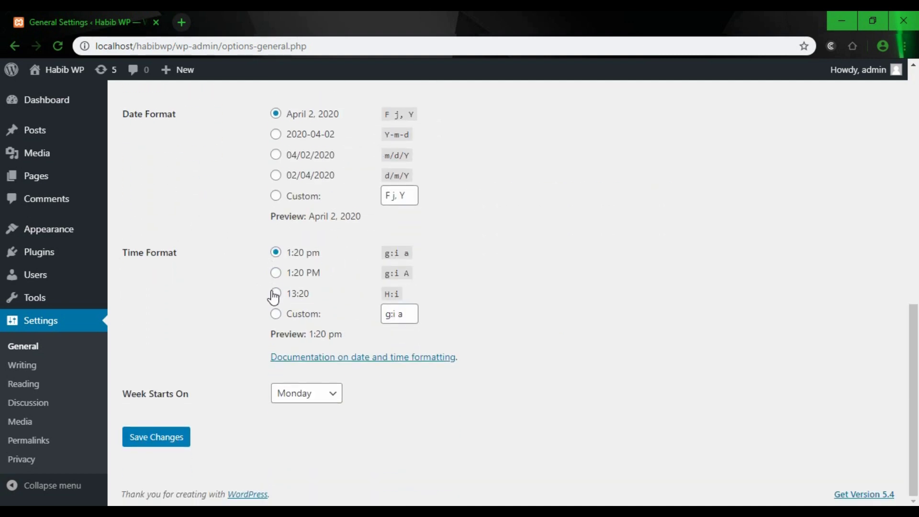
{"action": "scroll", "coordinate": [248, 395], "scroll_direction": "up", "scroll_amount": 2}
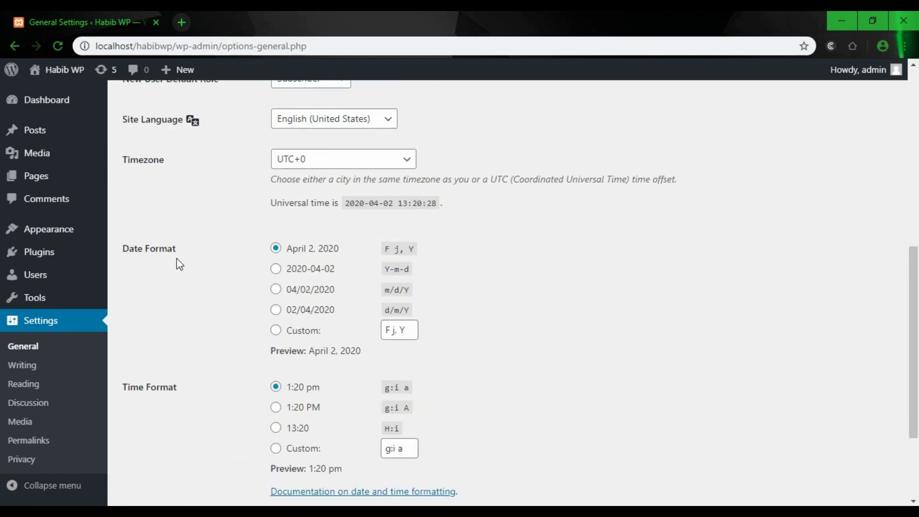
{"action": "scroll", "coordinate": [233, 265], "scroll_direction": "down", "scroll_amount": 2}
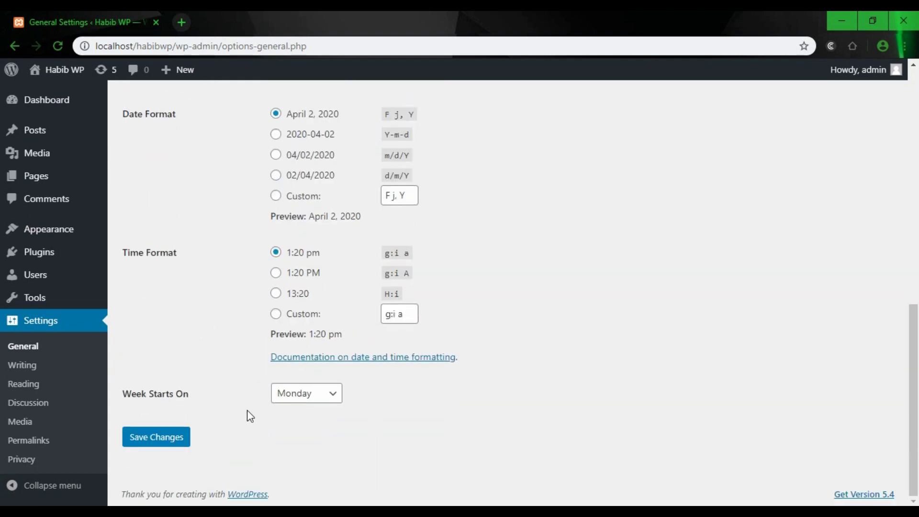
{"action": "scroll", "coordinate": [248, 410], "scroll_direction": "up", "scroll_amount": 8}
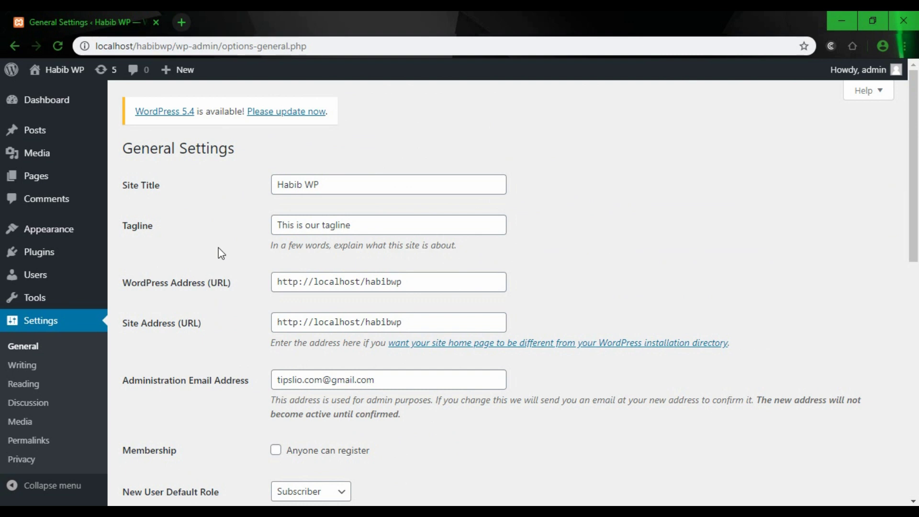
{"action": "scroll", "coordinate": [219, 268], "scroll_direction": "down", "scroll_amount": 7}
Open the Writing settings and view the available default post categories and default post formats
{"action": "left_click", "coordinate": [23, 367]}
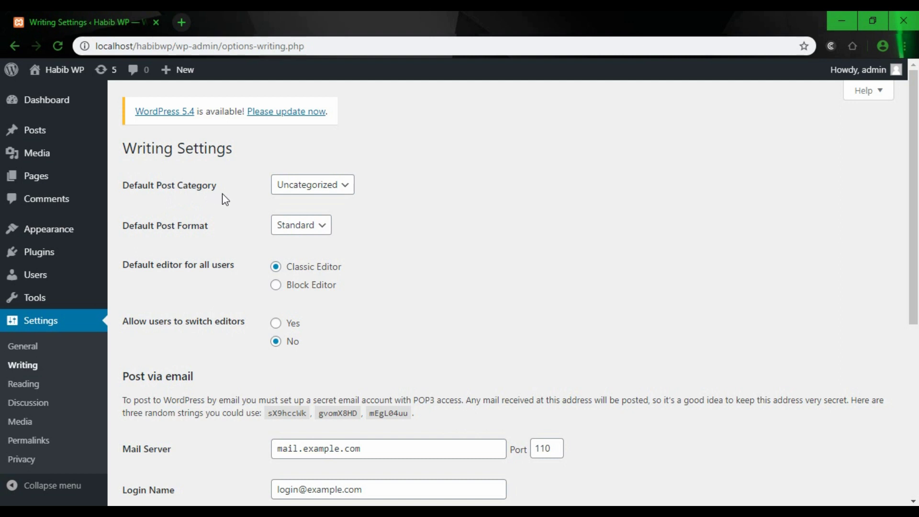
{"action": "left_click", "coordinate": [320, 191]}
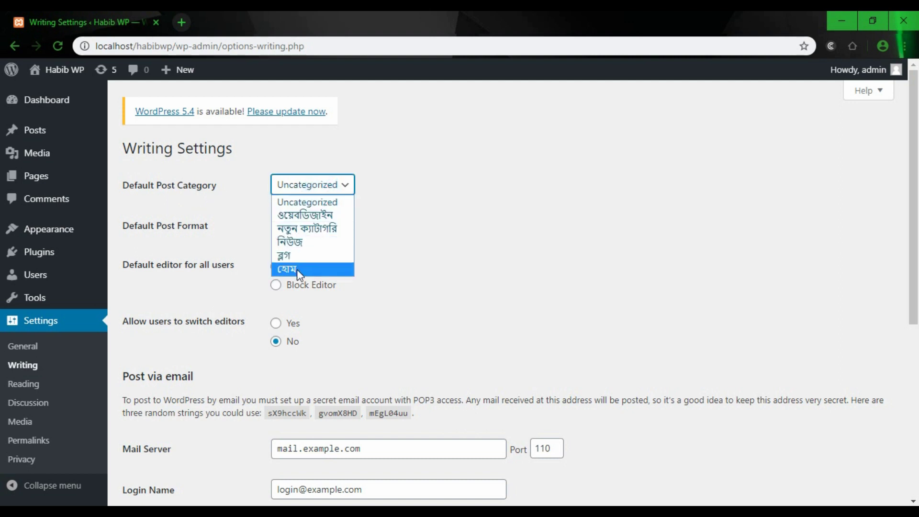
{"action": "left_click", "coordinate": [463, 248]}
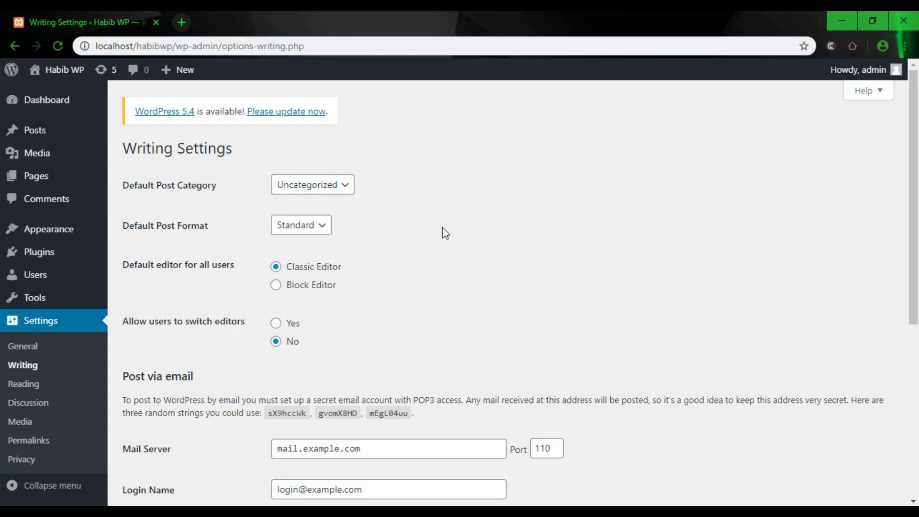
{"action": "scroll", "coordinate": [443, 228], "scroll_direction": "down", "scroll_amount": 1}
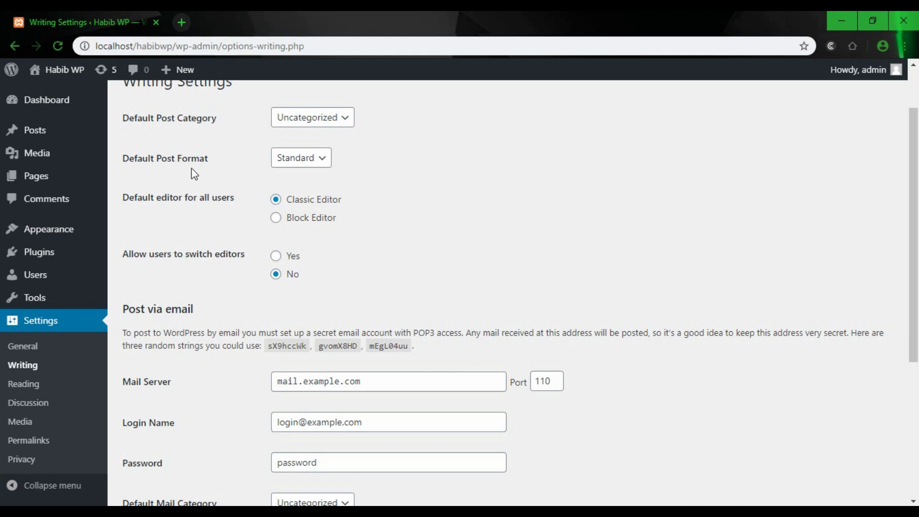
{"action": "left_click", "coordinate": [316, 160]}
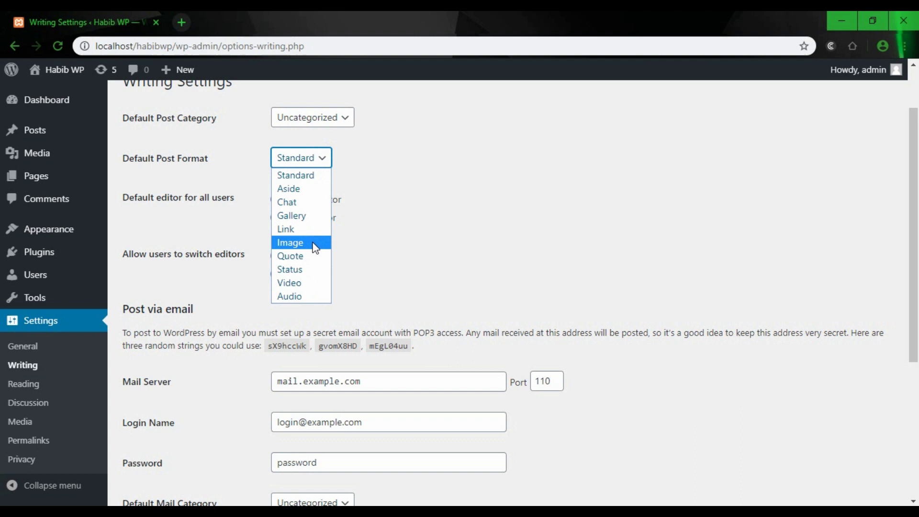
{"action": "left_click", "coordinate": [400, 187]}
Review the default editor, editor switching, post via email and update services options in the Writing settings
{"action": "scroll", "coordinate": [433, 182], "scroll_direction": "down", "scroll_amount": 3}
{"action": "scroll", "coordinate": [252, 203], "scroll_direction": "up", "scroll_amount": 3}
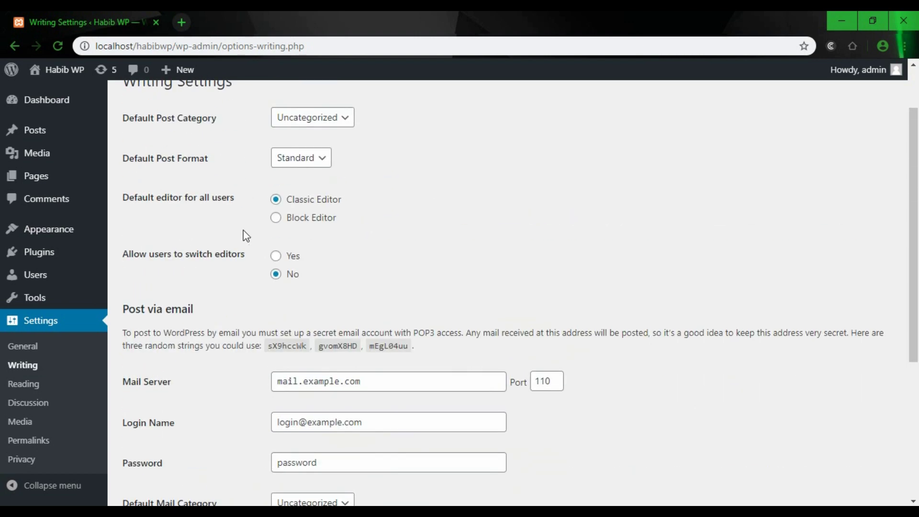
{"action": "scroll", "coordinate": [246, 236], "scroll_direction": "down", "scroll_amount": 5}
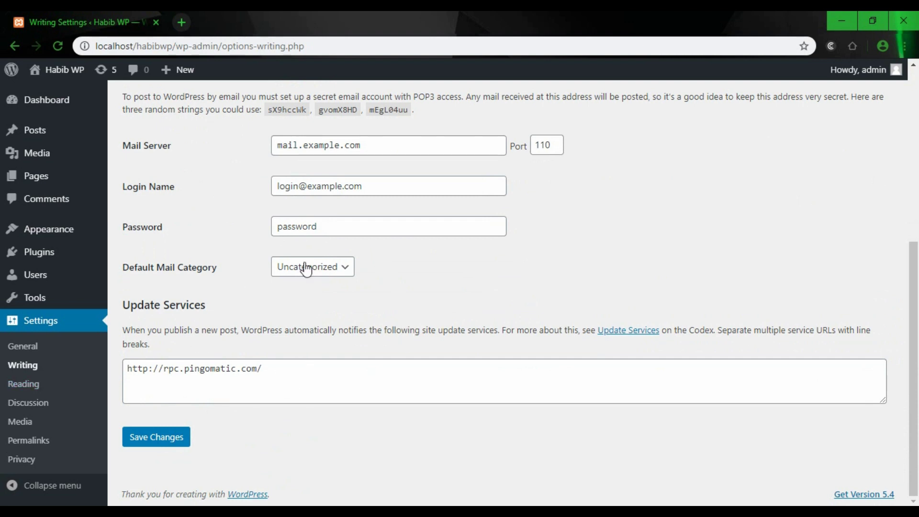
{"action": "scroll", "coordinate": [303, 267], "scroll_direction": "up", "scroll_amount": 6}
{"action": "scroll", "coordinate": [308, 260], "scroll_direction": "down", "scroll_amount": 4}
{"action": "scroll", "coordinate": [312, 252], "scroll_direction": "down", "scroll_amount": 3}
Open the Reading settings and review the homepage display, blog page post limit, syndication feed and search engine visibility options
{"action": "left_click", "coordinate": [44, 385]}
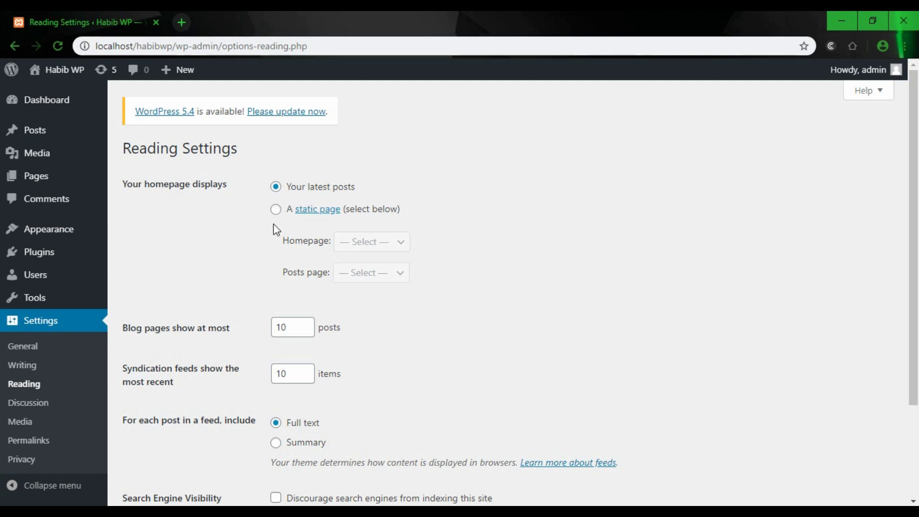
{"action": "scroll", "coordinate": [390, 181], "scroll_direction": "down", "scroll_amount": 3}
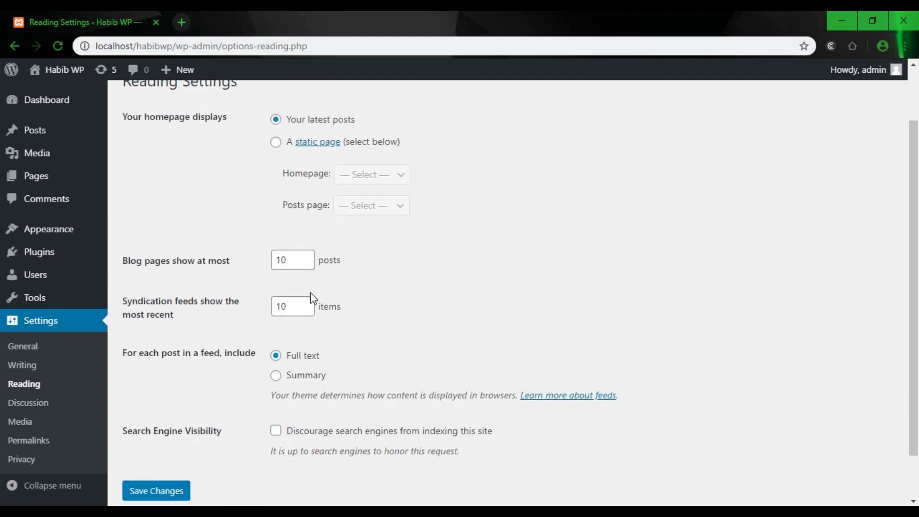
{"action": "double_click", "coordinate": [306, 256]}
{"action": "left_click", "coordinate": [307, 266]}
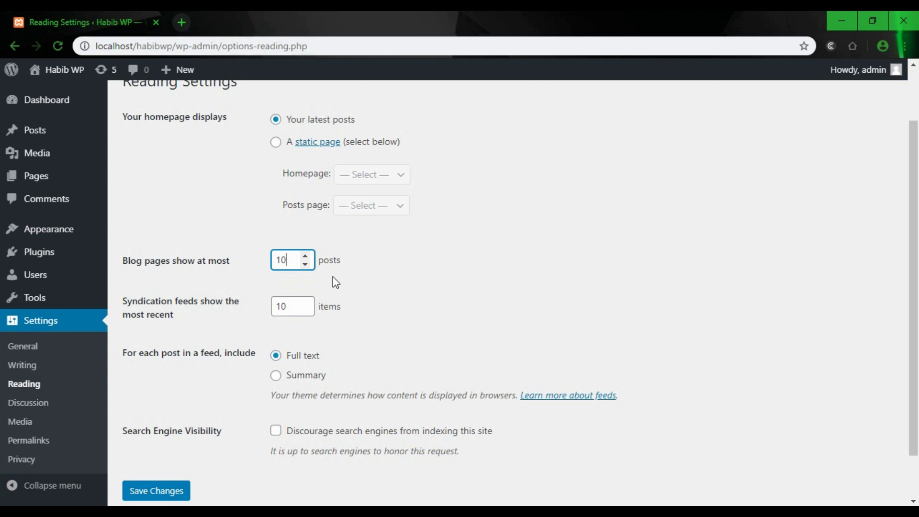
{"action": "scroll", "coordinate": [335, 281], "scroll_direction": "down", "scroll_amount": 2}
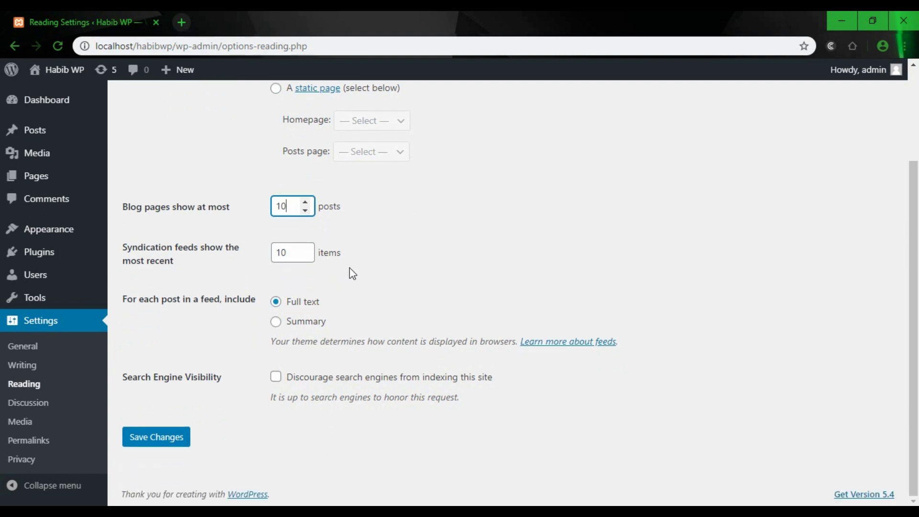
{"action": "scroll", "coordinate": [350, 269], "scroll_direction": "up", "scroll_amount": 3}
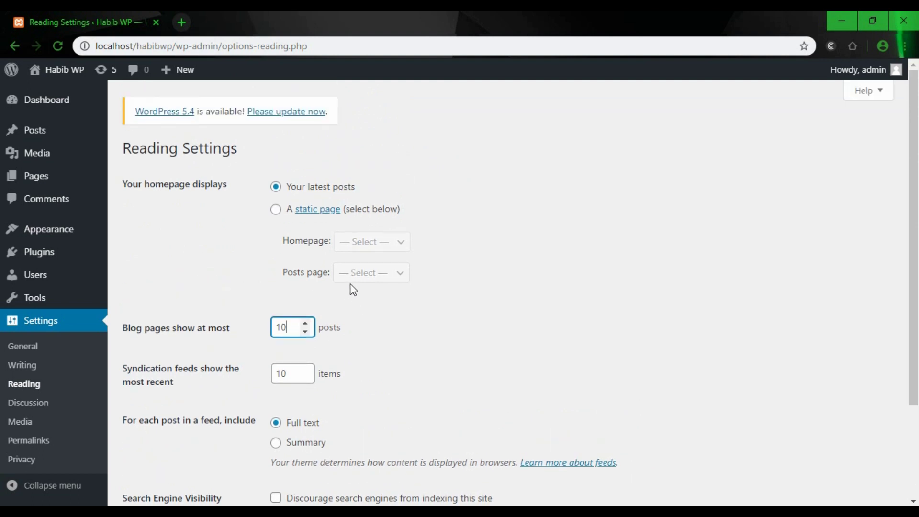
{"action": "scroll", "coordinate": [353, 290], "scroll_direction": "down", "scroll_amount": 3}
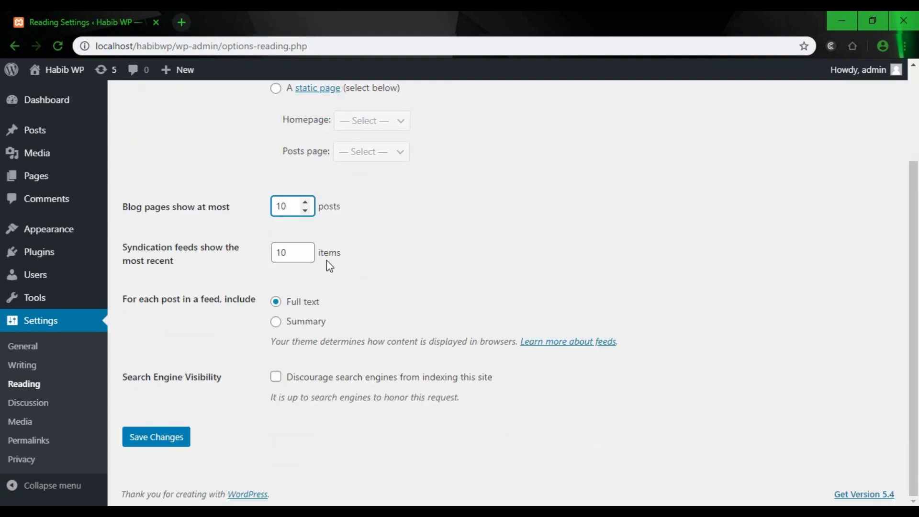
{"action": "double_click", "coordinate": [297, 254]}
{"action": "left_click", "coordinate": [323, 274]}
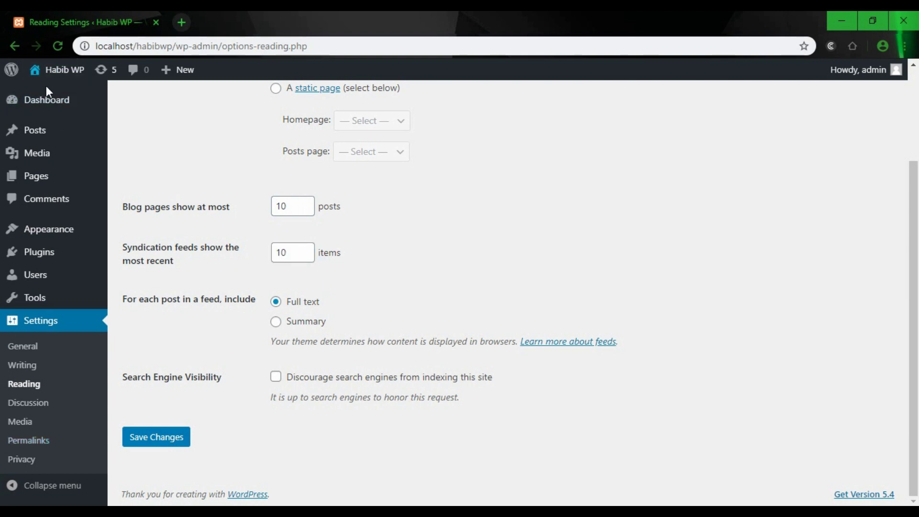
{"action": "left_click", "coordinate": [416, 281]}
Open the Discussion settings and the Permalink settings, and look through the common URL structures, available tags and optional bases
{"action": "left_click", "coordinate": [27, 405]}
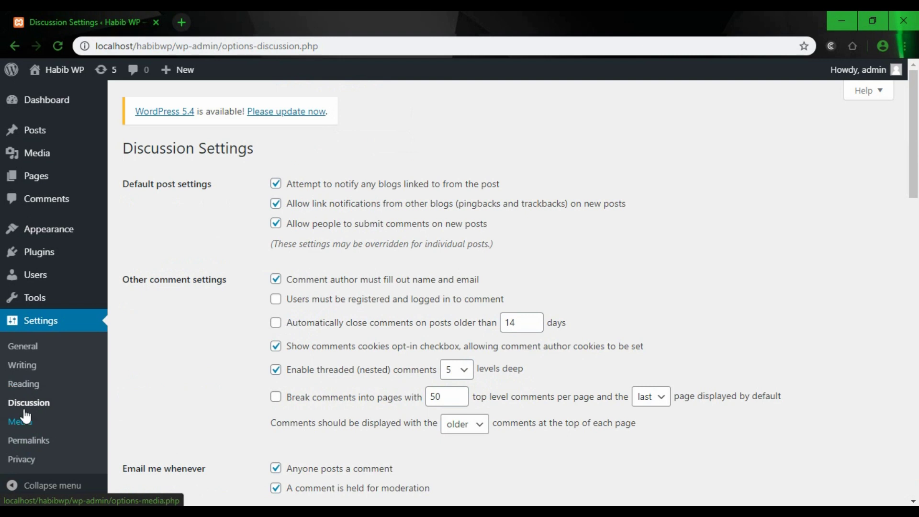
{"action": "left_click", "coordinate": [21, 444]}
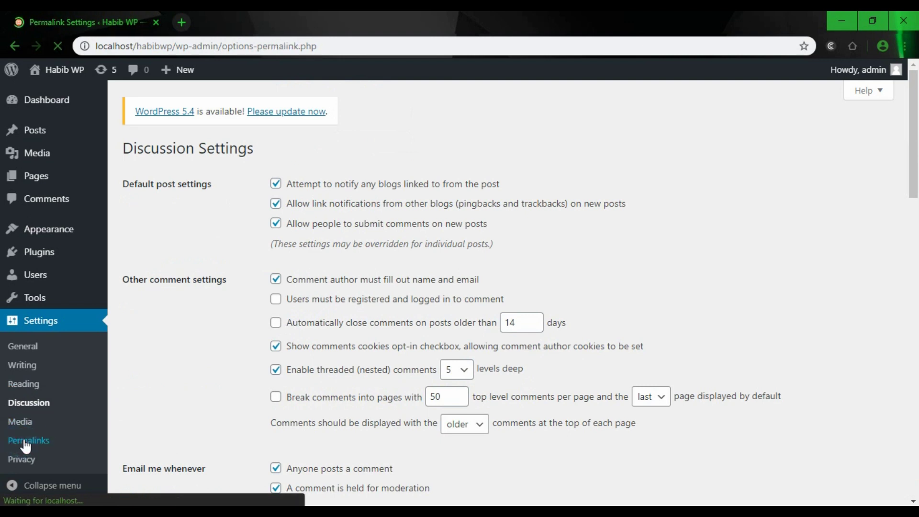
{"action": "scroll", "coordinate": [138, 352], "scroll_direction": "down", "scroll_amount": 4}
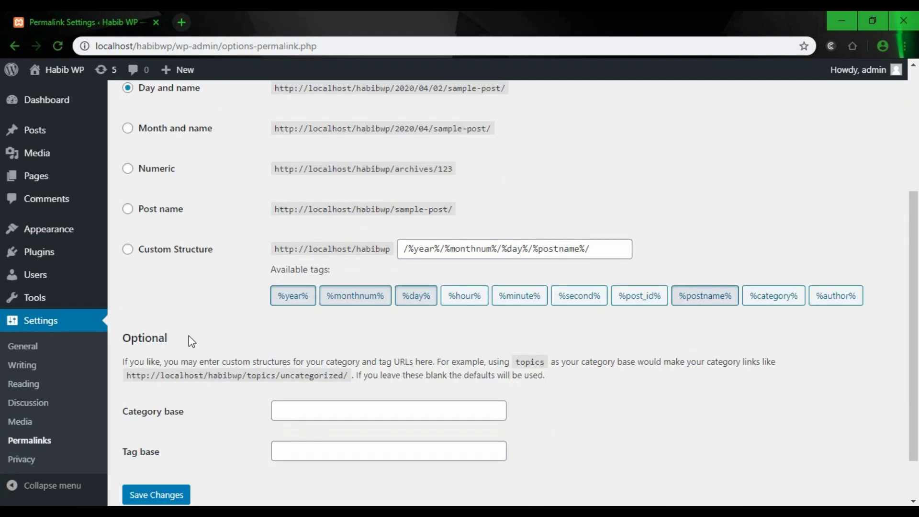
{"action": "scroll", "coordinate": [206, 340], "scroll_direction": "up", "scroll_amount": 5}
{"action": "scroll", "coordinate": [296, 265], "scroll_direction": "down", "scroll_amount": 3}
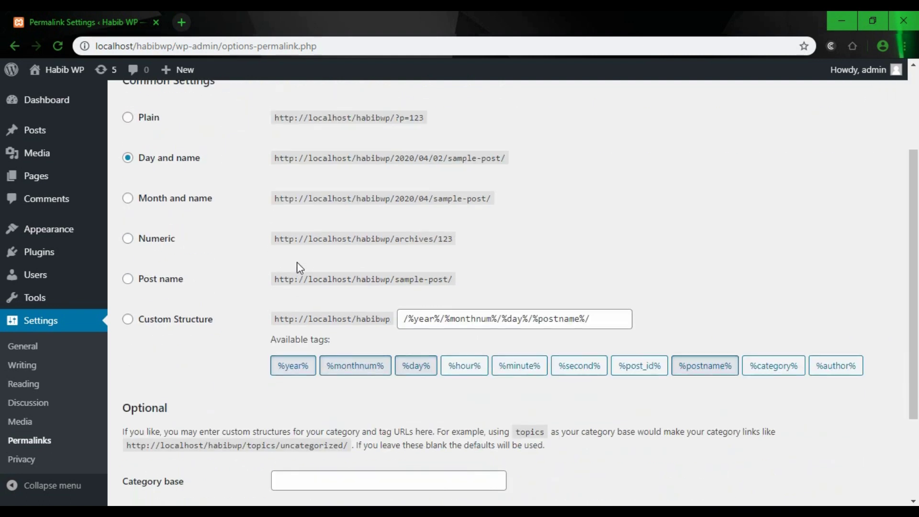
{"action": "scroll", "coordinate": [209, 240], "scroll_direction": "up", "scroll_amount": 2}
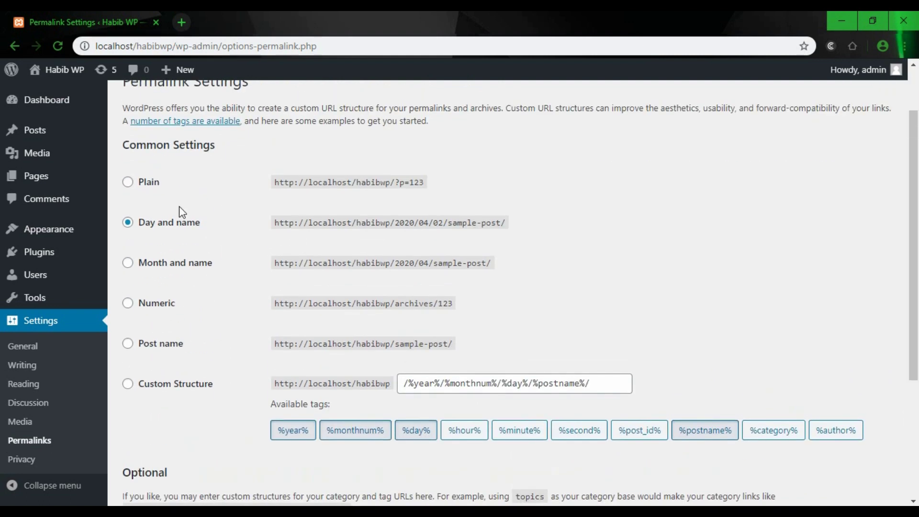
{"action": "scroll", "coordinate": [441, 263], "scroll_direction": "down", "scroll_amount": 3}
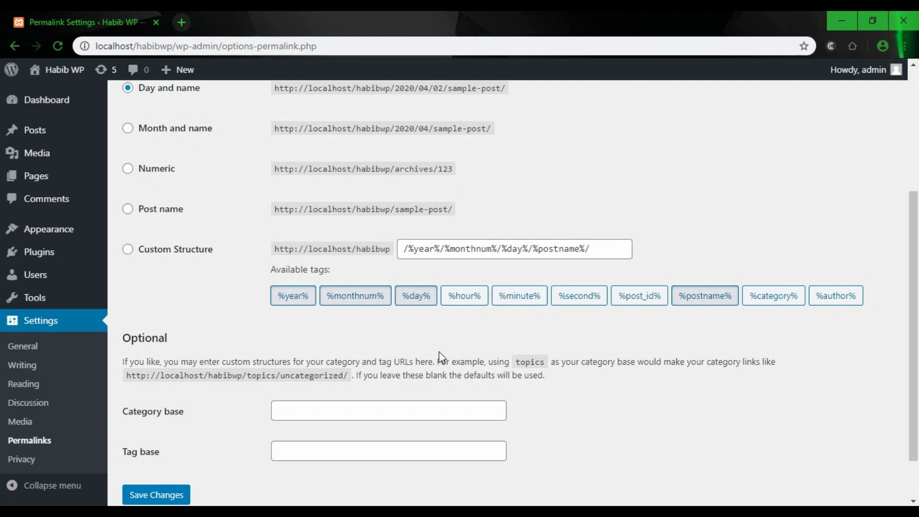
{"action": "scroll", "coordinate": [441, 301], "scroll_direction": "up", "scroll_amount": 4}
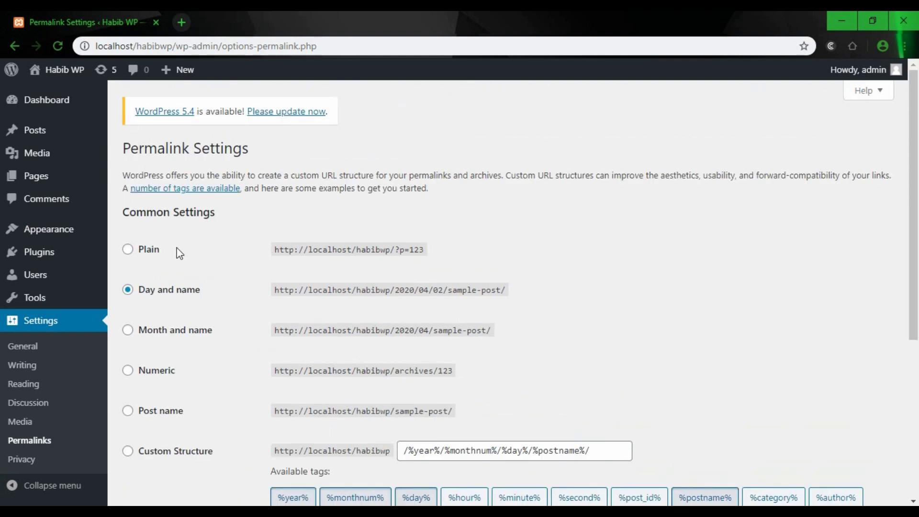
{"action": "scroll", "coordinate": [247, 230], "scroll_direction": "down", "scroll_amount": 3}
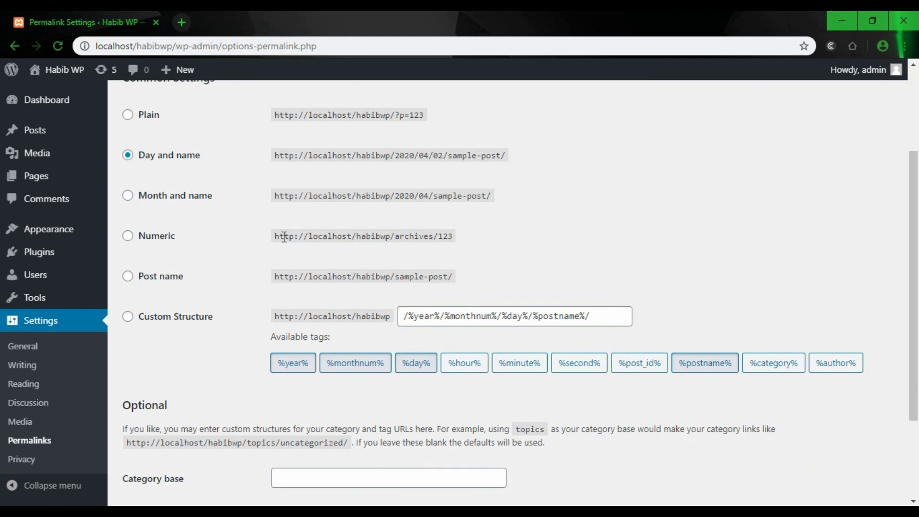
{"action": "scroll", "coordinate": [219, 355], "scroll_direction": "up", "scroll_amount": 3}
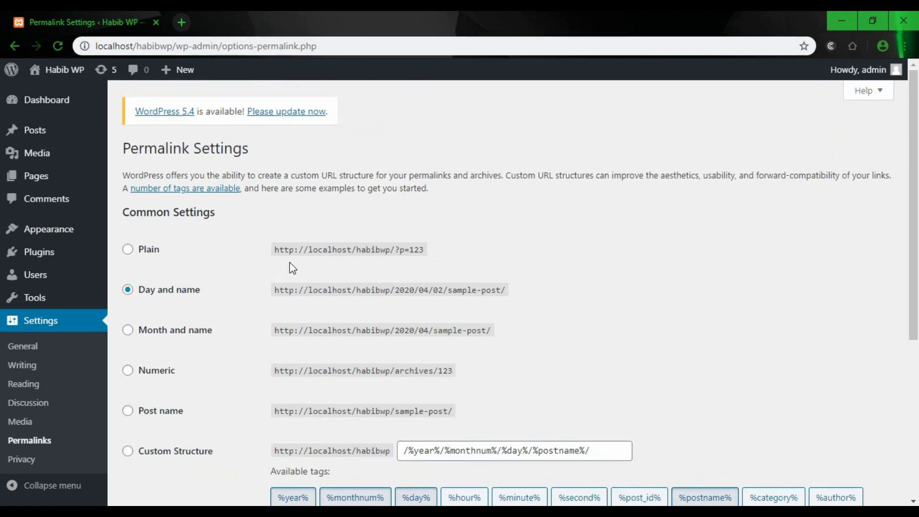
{"action": "scroll", "coordinate": [385, 266], "scroll_direction": "down", "scroll_amount": 1}
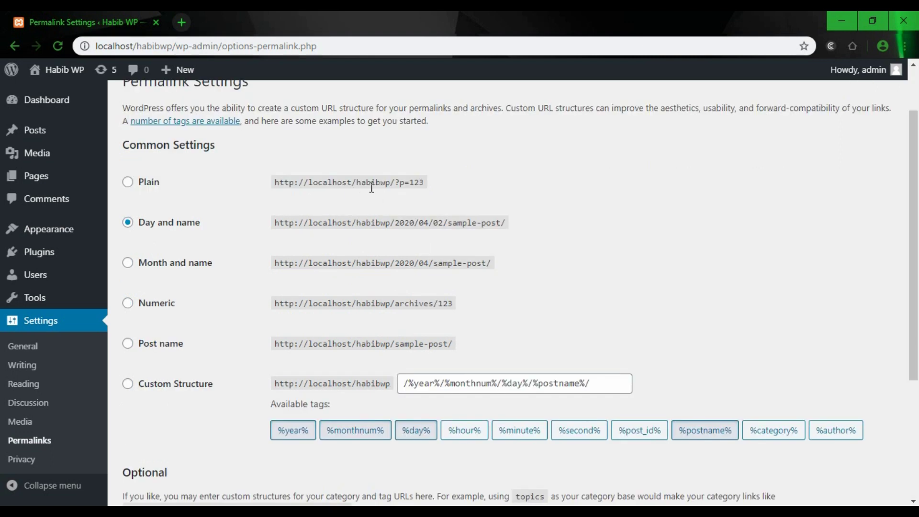
Compare the sample URLs of the Plain, Day and name, Numeric and Post name permalink structures by highlighting parts of them
{"action": "left_click_drag", "start_coordinate": [278, 183], "coordinate": [419, 183]}
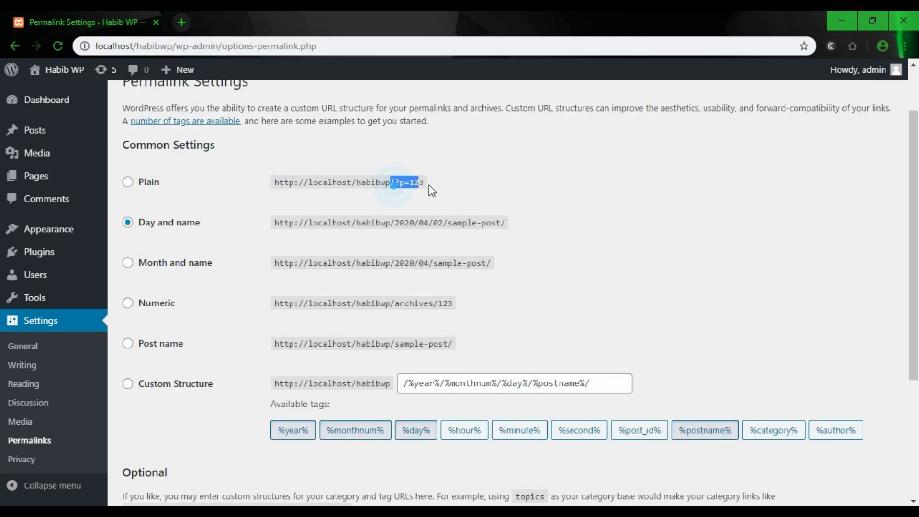
{"action": "scroll", "coordinate": [433, 187], "scroll_direction": "down", "scroll_amount": 1}
{"action": "left_click", "coordinate": [436, 122]}
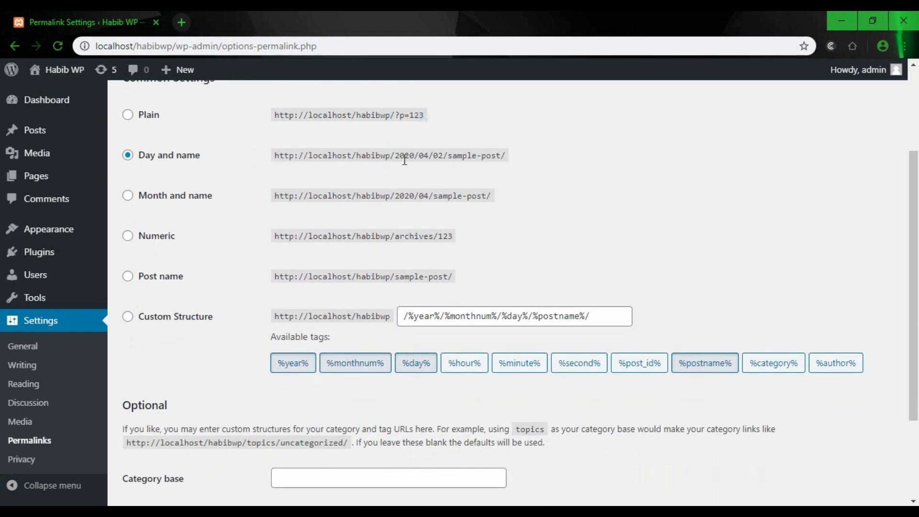
{"action": "left_click_drag", "start_coordinate": [357, 158], "coordinate": [521, 160]}
{"action": "left_click", "coordinate": [514, 182]}
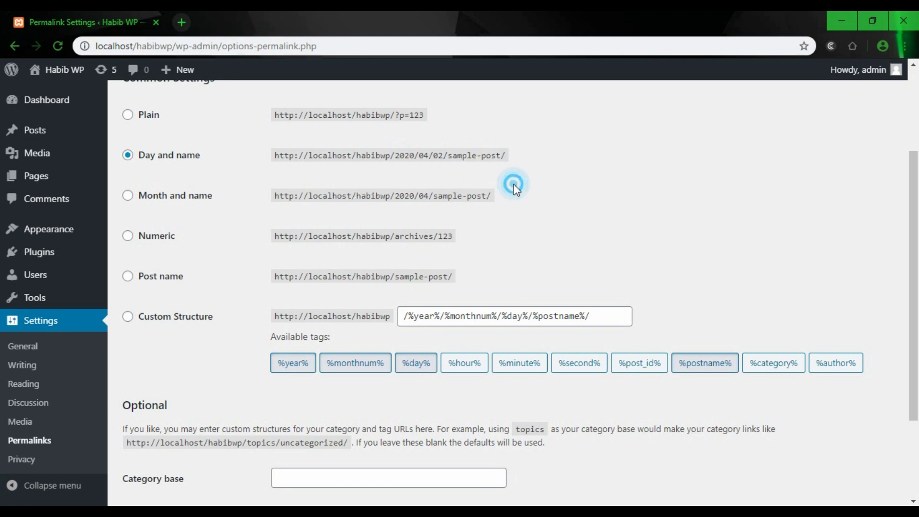
{"action": "scroll", "coordinate": [533, 184], "scroll_direction": "down", "scroll_amount": 1}
{"action": "left_click_drag", "start_coordinate": [336, 171], "coordinate": [445, 171]}
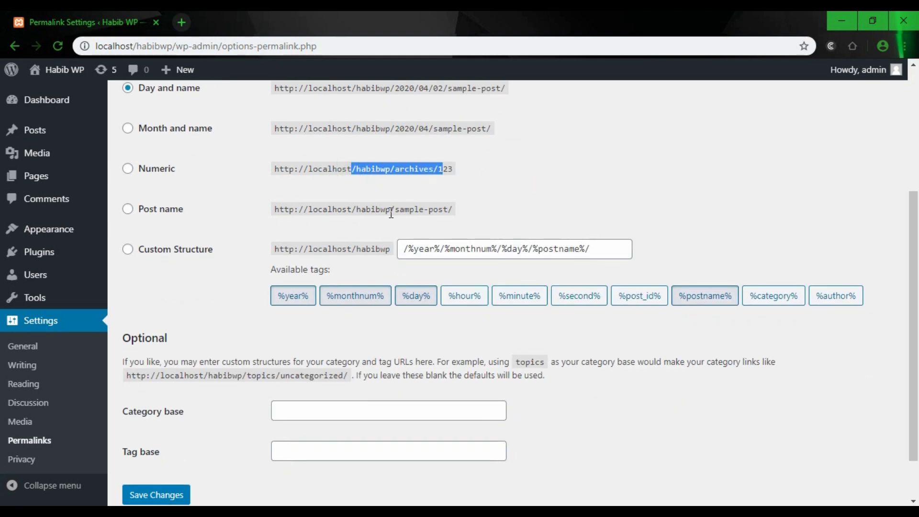
{"action": "left_click_drag", "start_coordinate": [396, 209], "coordinate": [452, 210]}
{"action": "scroll", "coordinate": [196, 292], "scroll_direction": "up", "scroll_amount": 1}
{"action": "scroll", "coordinate": [196, 291], "scroll_direction": "up", "scroll_amount": 3}
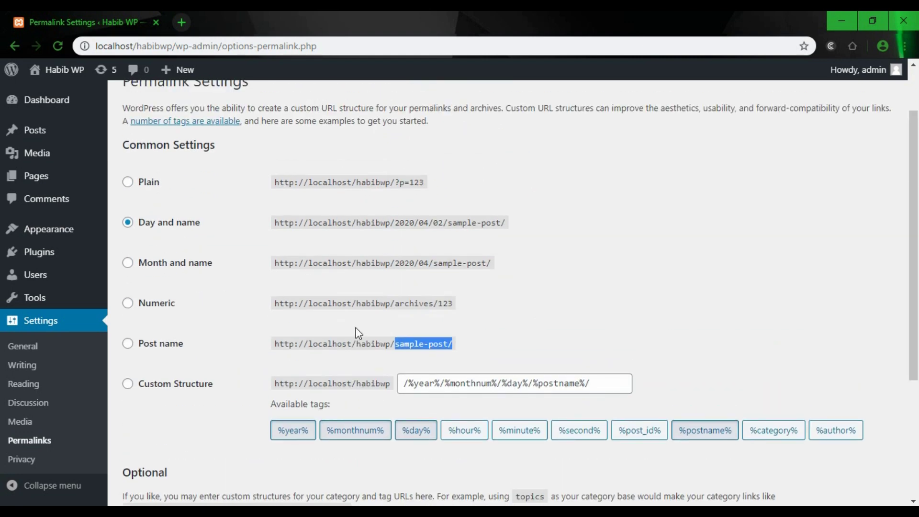
{"action": "left_click", "coordinate": [471, 319]}
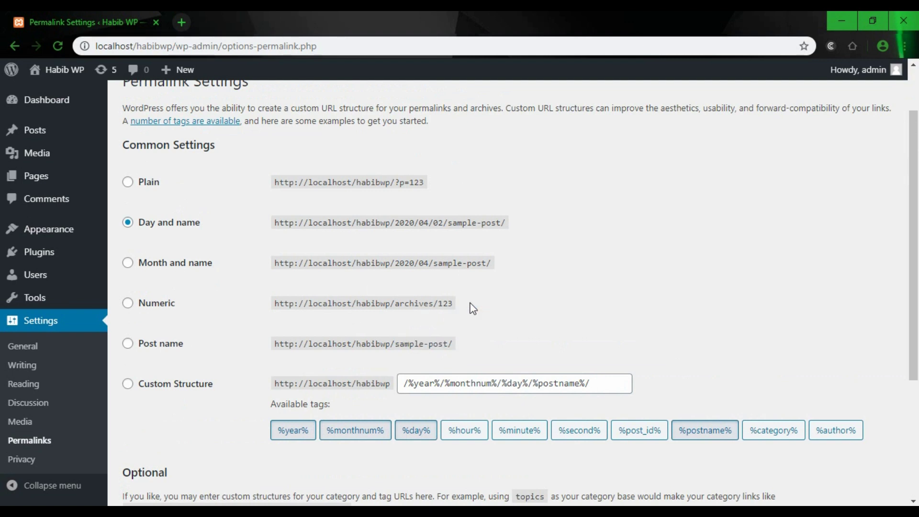
Choose the Post name permalink structure and go down to the end of the Permalink settings
{"action": "scroll", "coordinate": [473, 309], "scroll_direction": "down", "scroll_amount": 2}
{"action": "left_click", "coordinate": [129, 281]}
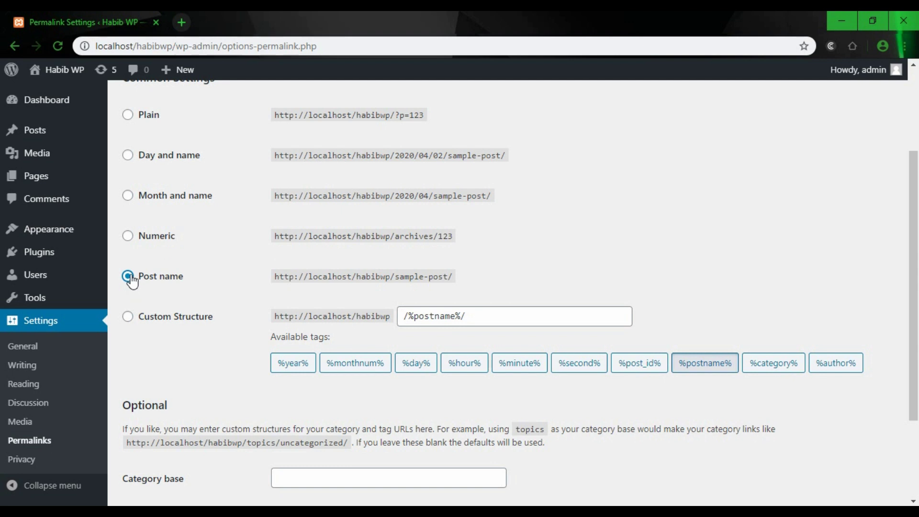
{"action": "scroll", "coordinate": [192, 281], "scroll_direction": "down", "scroll_amount": 3}
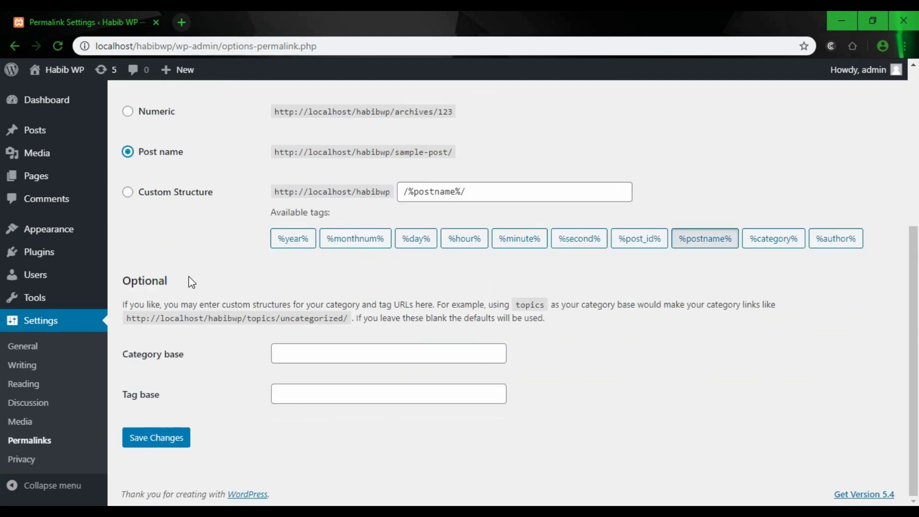
Open the Privacy settings to view the privacy policy page options, and return to the Dashboard to look over its widgets
{"action": "left_click", "coordinate": [21, 459]}
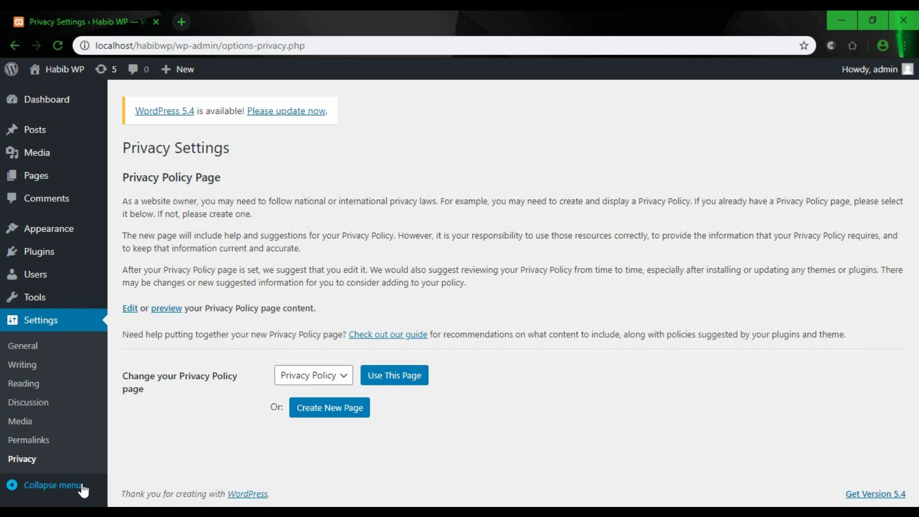
{"action": "left_click", "coordinate": [63, 102]}
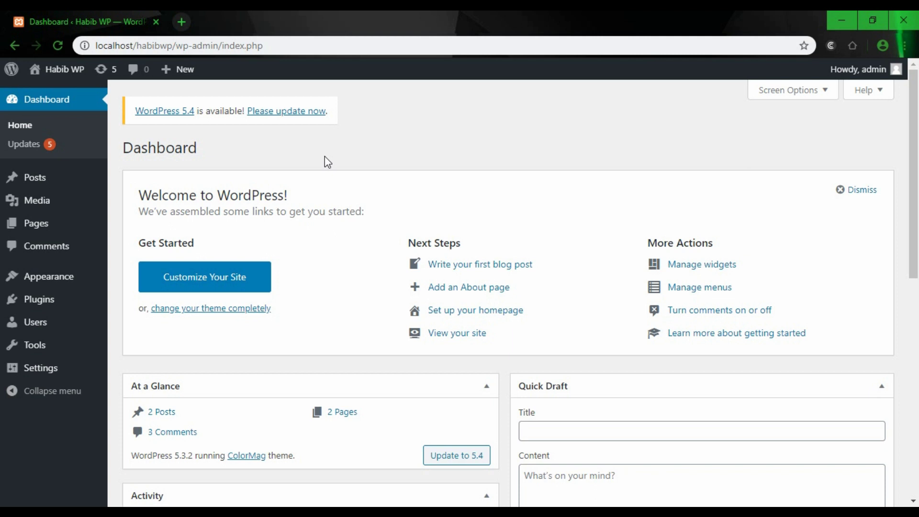
{"action": "scroll", "coordinate": [338, 162], "scroll_direction": "down", "scroll_amount": 5}
{"action": "scroll", "coordinate": [339, 161], "scroll_direction": "up", "scroll_amount": 5}
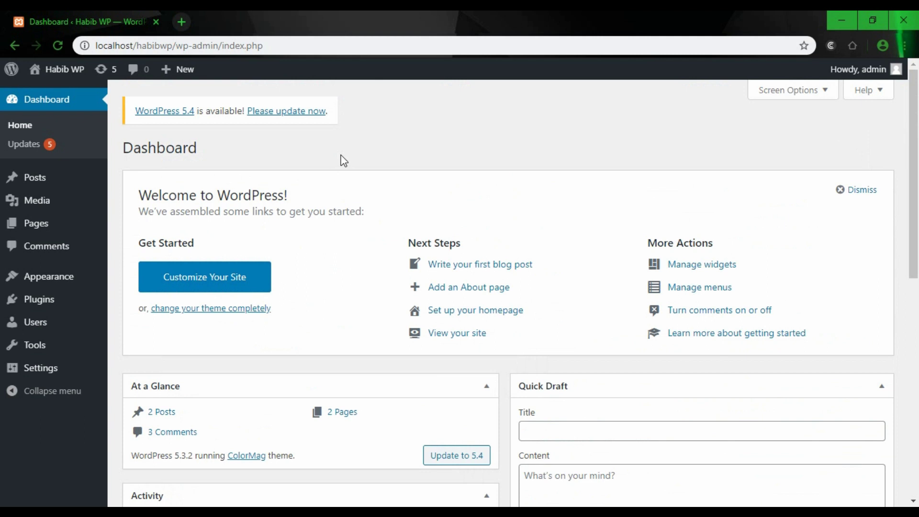